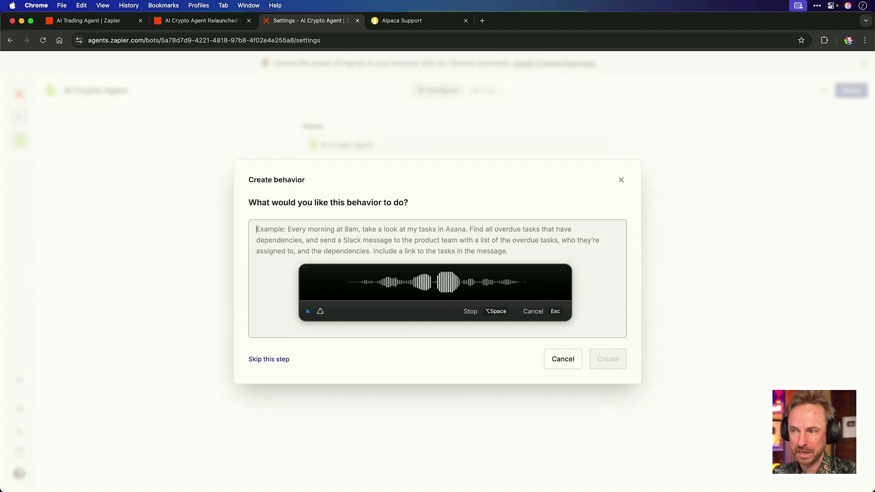
Create a behavior that every five minutes checks the Alpaca crypto balance, researches Bitcoin online, has Google Gemini decide buy or sell amount, and executes the order.
{"action": "key", "text": "alt+space"}
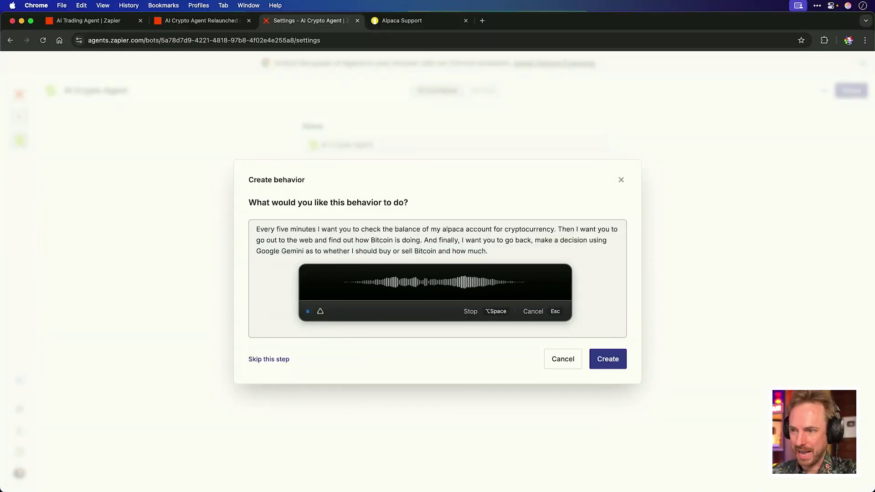
{"action": "key", "text": "alt+space"}
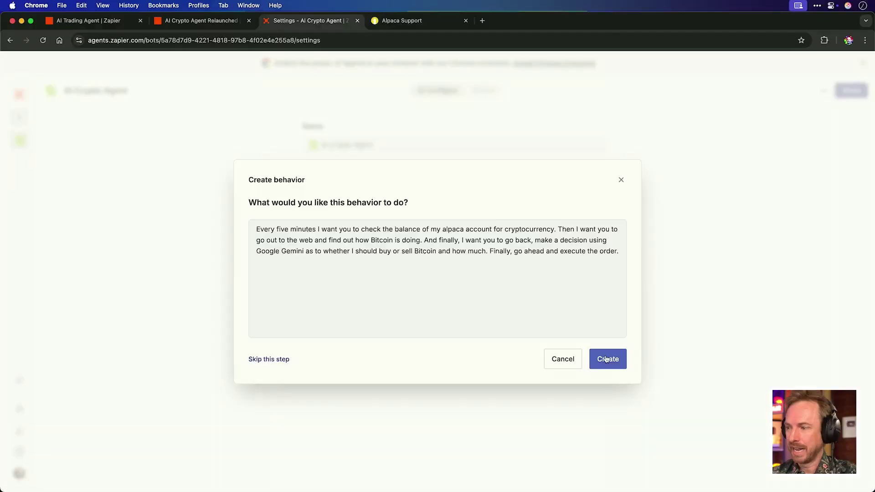
{"action": "key", "text": "super+Return"}
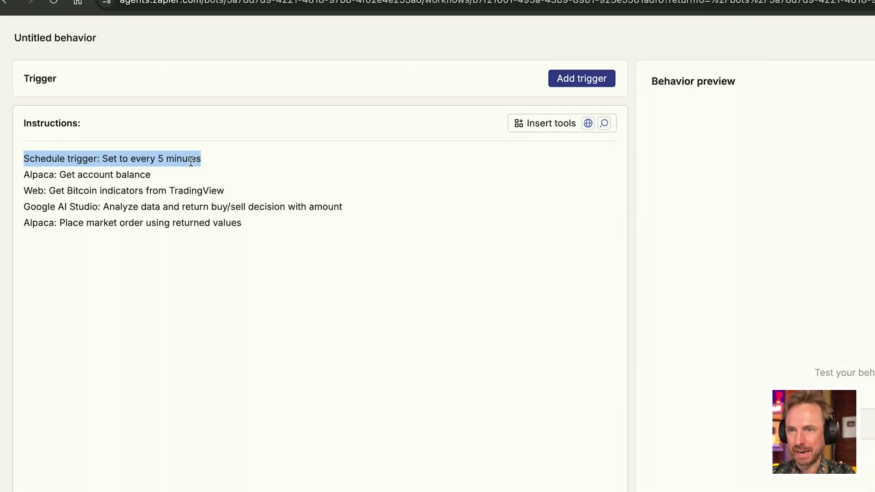
Insert the Alpaca Get Account Info tool at the end of the "Get account balance" instruction.
{"action": "left_click", "coordinate": [173, 174]}
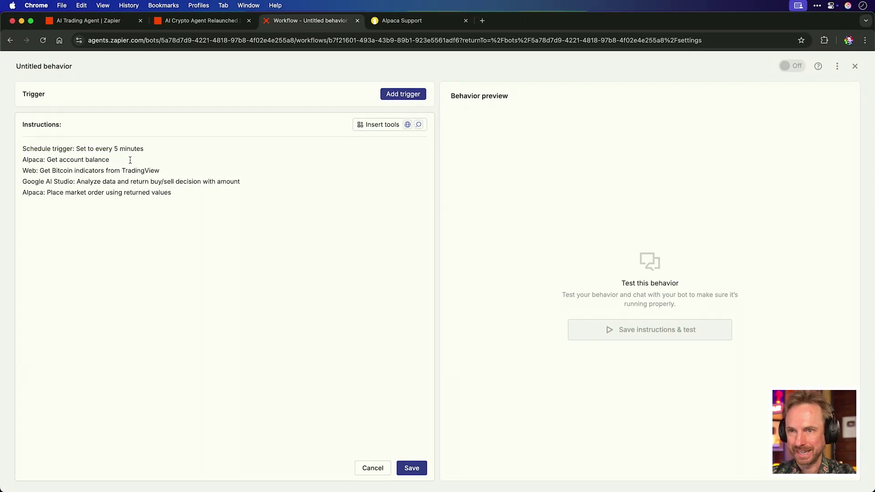
{"action": "left_click", "coordinate": [357, 124]}
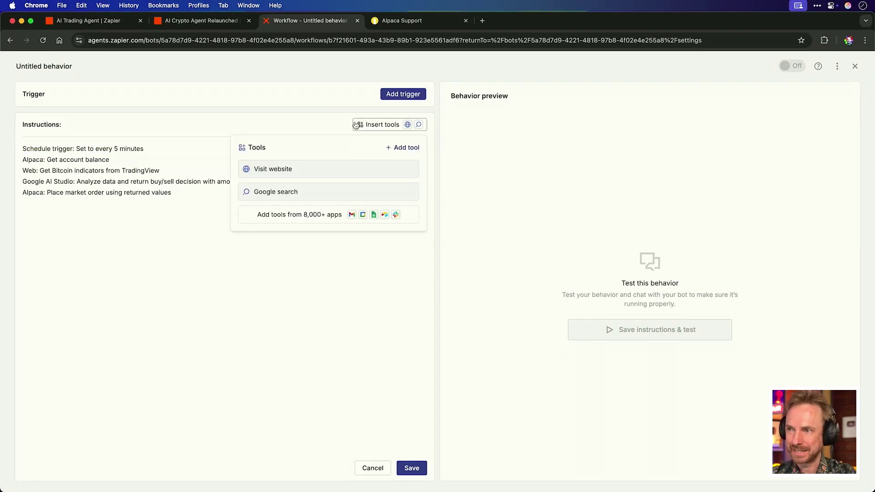
{"action": "left_click", "coordinate": [341, 217]}
{"action": "type", "text": "alpaca"}
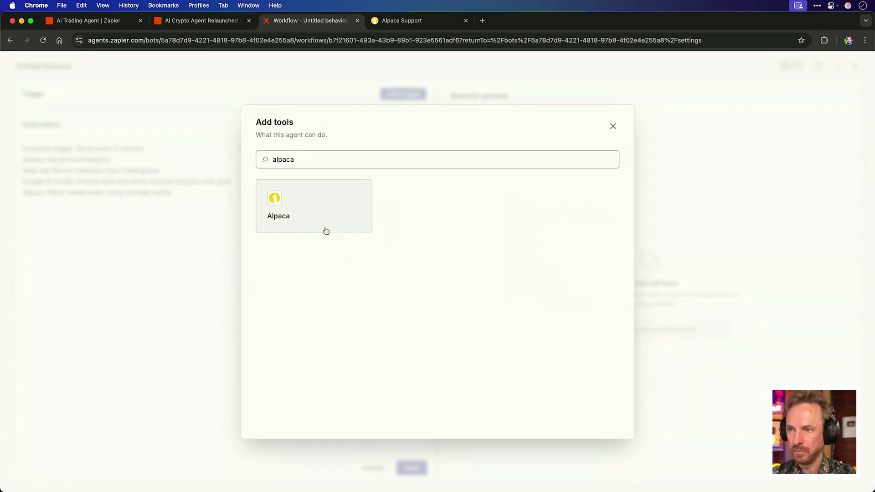
{"action": "left_click", "coordinate": [326, 231]}
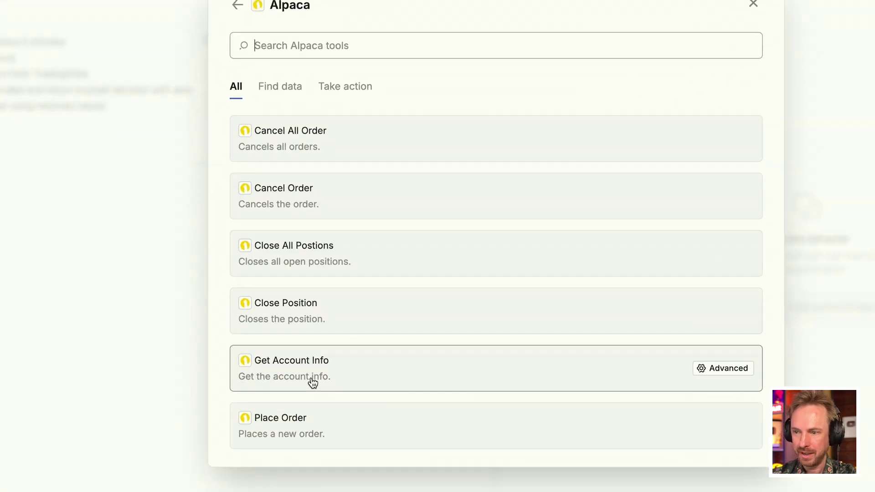
{"action": "left_click", "coordinate": [313, 382]}
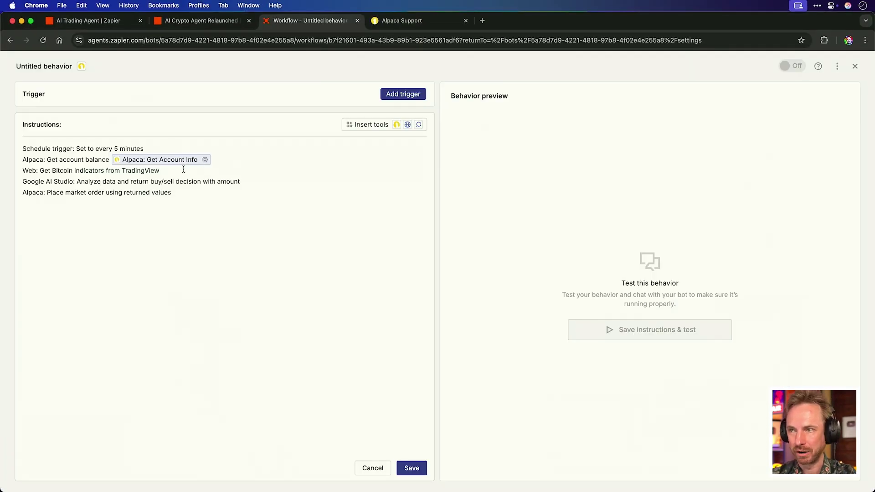
Insert the Visit website tool at the end of the instruction that gets Bitcoin indicators from TradingView.
{"action": "left_click", "coordinate": [183, 169]}
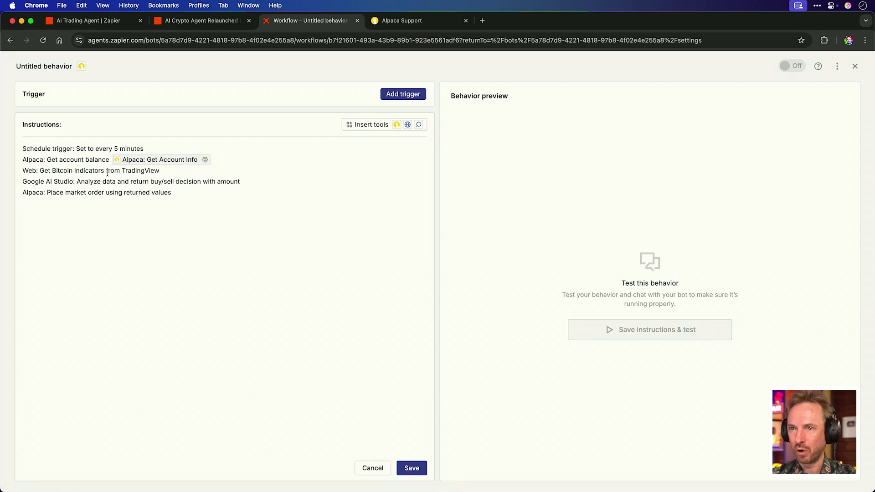
{"action": "left_click", "coordinate": [368, 125]}
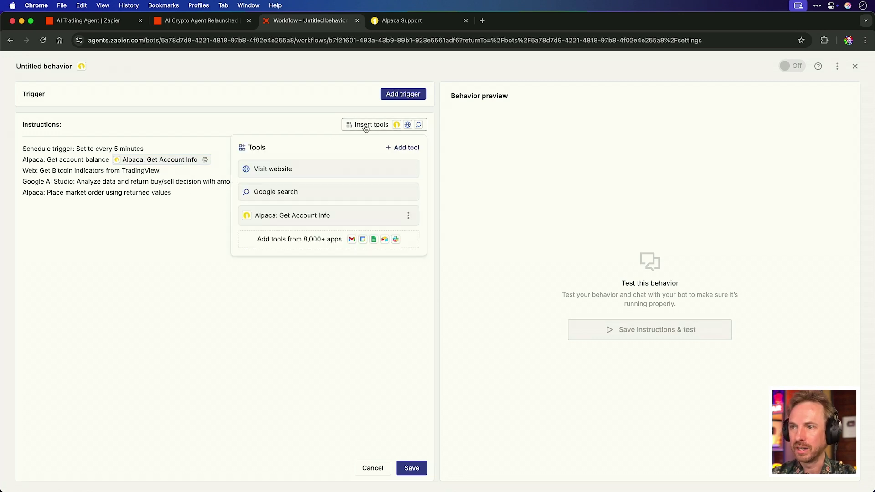
{"action": "left_click", "coordinate": [284, 168]}
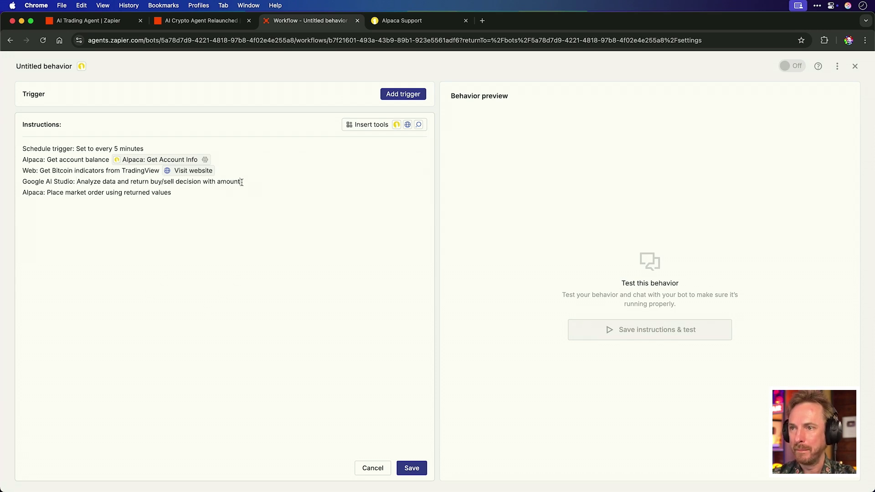
Insert the Google AI Studio (Gemini) Send Prompt tool at the end of the buy/sell decision instruction.
{"action": "left_click", "coordinate": [368, 128]}
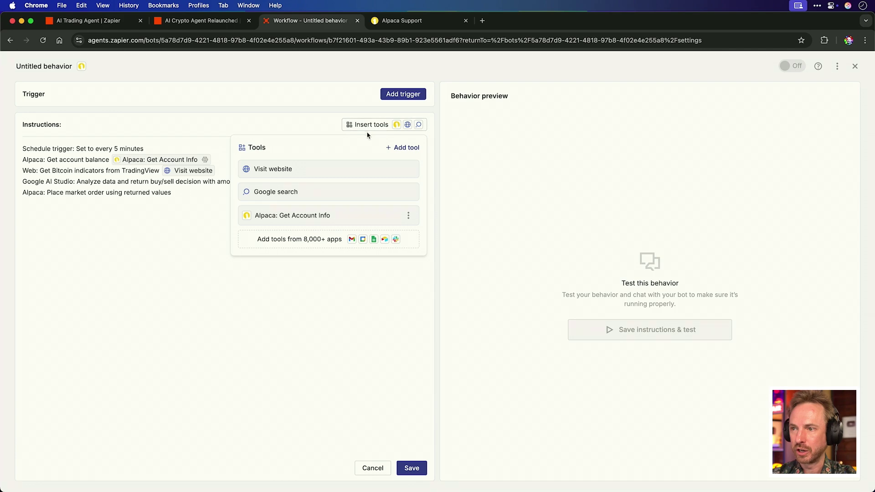
{"action": "left_click", "coordinate": [340, 241]}
{"action": "left_click", "coordinate": [328, 260]}
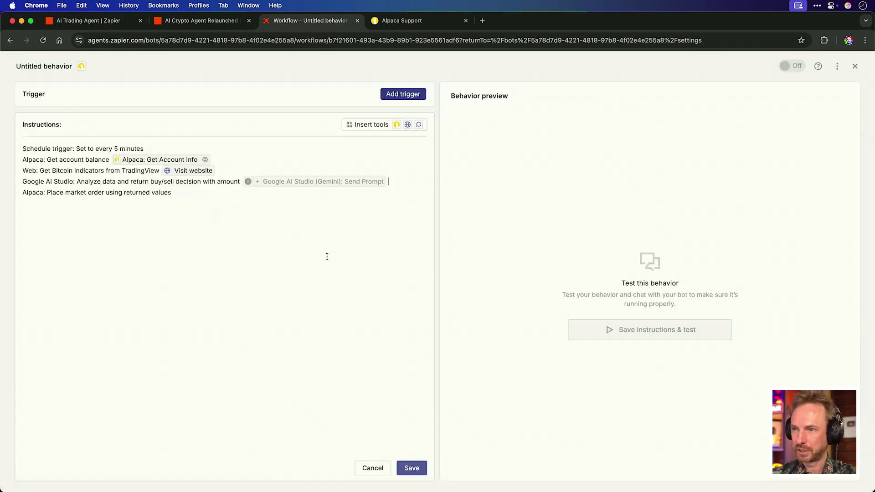
Set the Gemini Send Prompt tool's API Version to the specific value Beta.
{"action": "left_click", "coordinate": [383, 186]}
{"action": "left_click", "coordinate": [350, 212]}
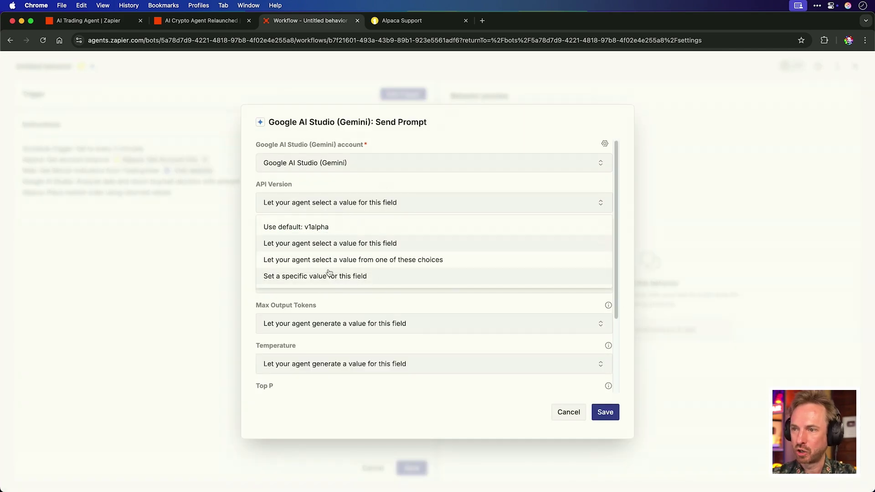
{"action": "left_click", "coordinate": [327, 275]}
{"action": "left_click", "coordinate": [290, 229]}
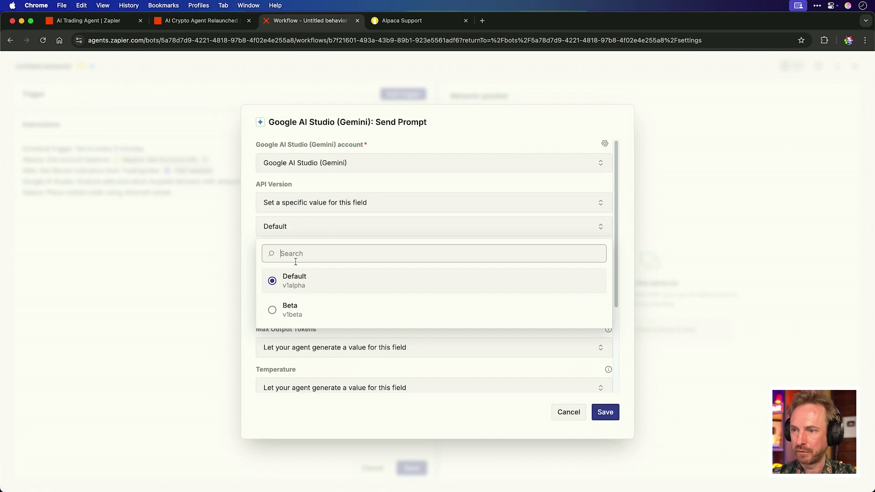
{"action": "left_click", "coordinate": [288, 305]}
Set the Send Prompt tool's Model to the specific value Gemini 2.5 Pro Experimental 03-25 and save the tool settings.
{"action": "left_click", "coordinate": [288, 269]}
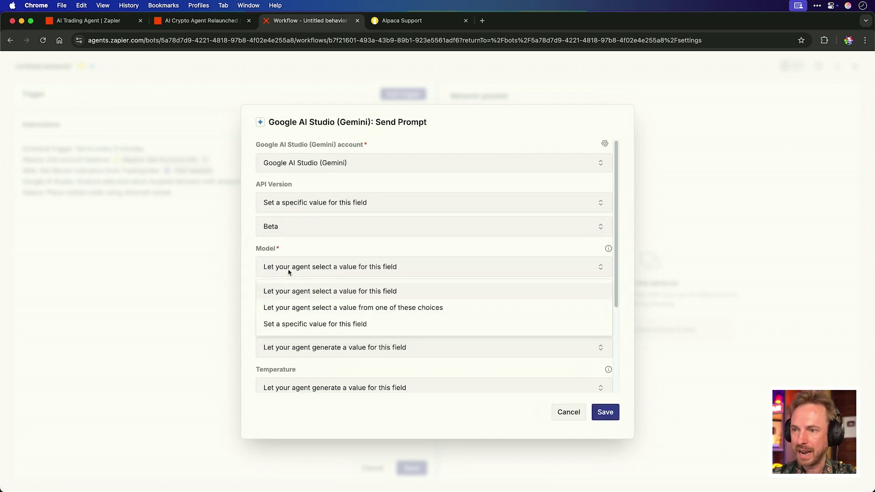
{"action": "left_click", "coordinate": [280, 324]}
{"action": "left_click", "coordinate": [291, 291]}
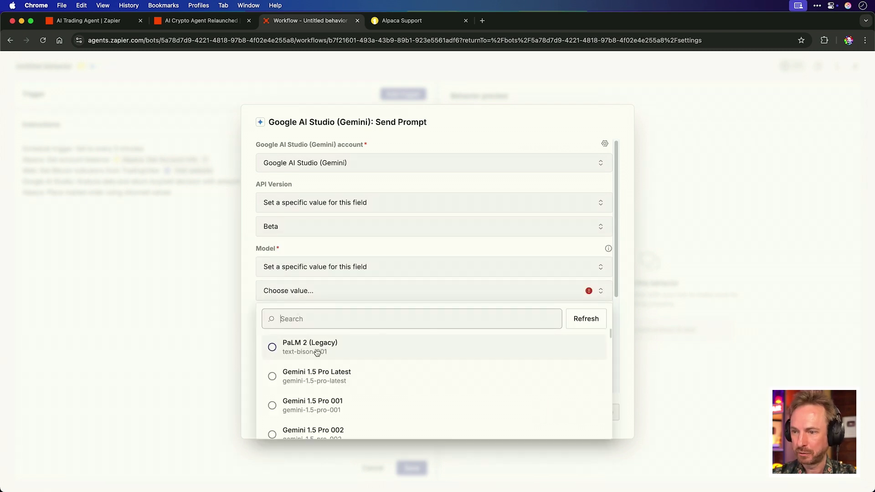
{"action": "scroll", "coordinate": [316, 372], "scroll_direction": "down", "scroll_amount": 4}
{"action": "scroll", "coordinate": [316, 372], "scroll_direction": "down", "scroll_amount": 10}
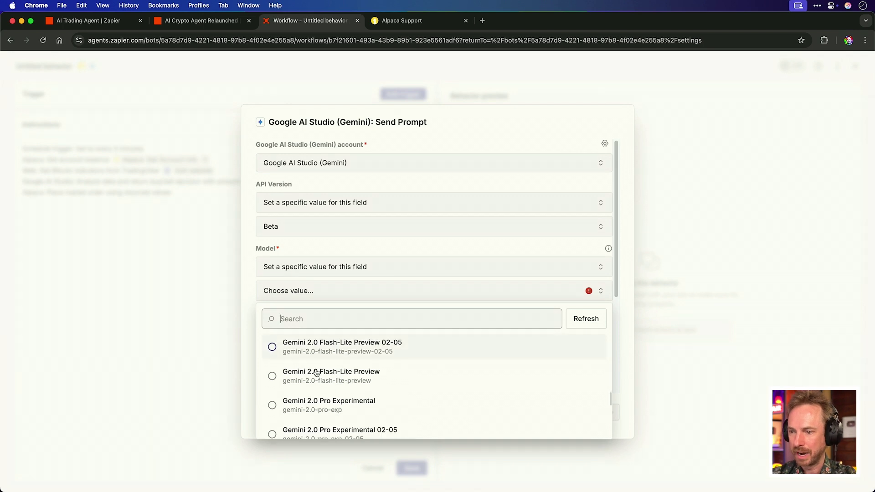
{"action": "type", "text": "2.5"}
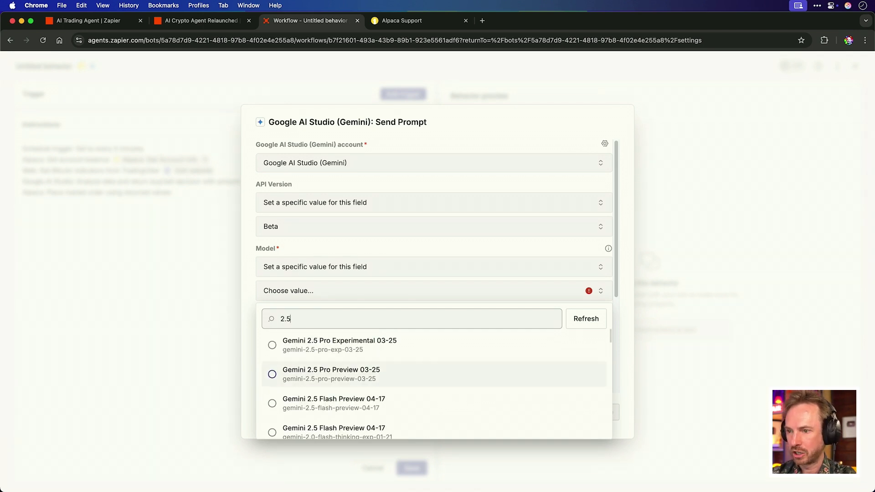
{"action": "left_click", "coordinate": [313, 351]}
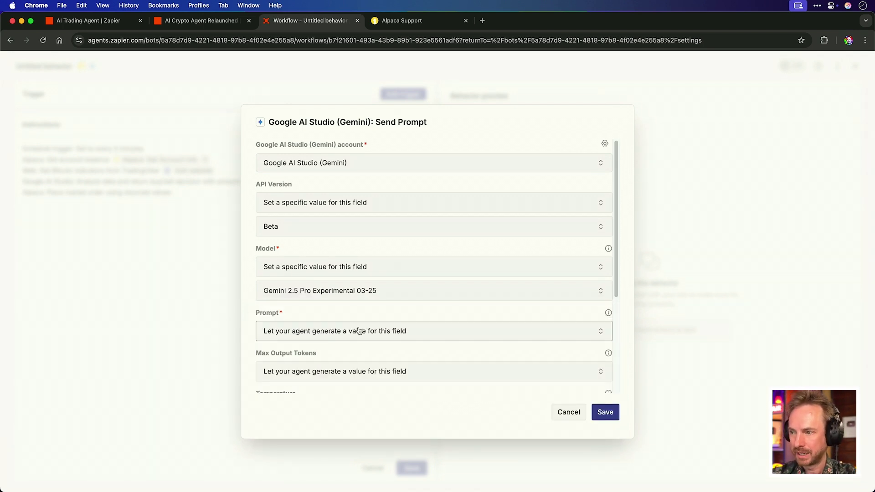
{"action": "left_click", "coordinate": [605, 412]}
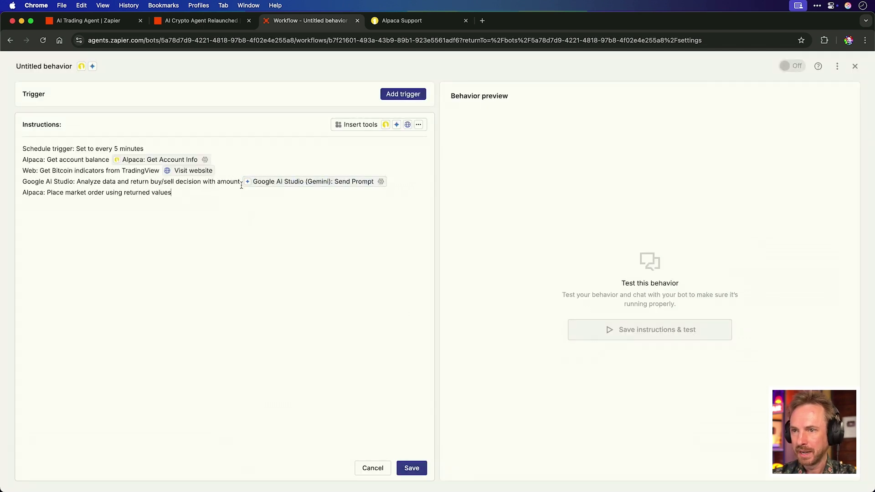
Insert the Alpaca Place Order tool at the end of the "Place market order" instruction.
{"action": "left_click", "coordinate": [390, 128]}
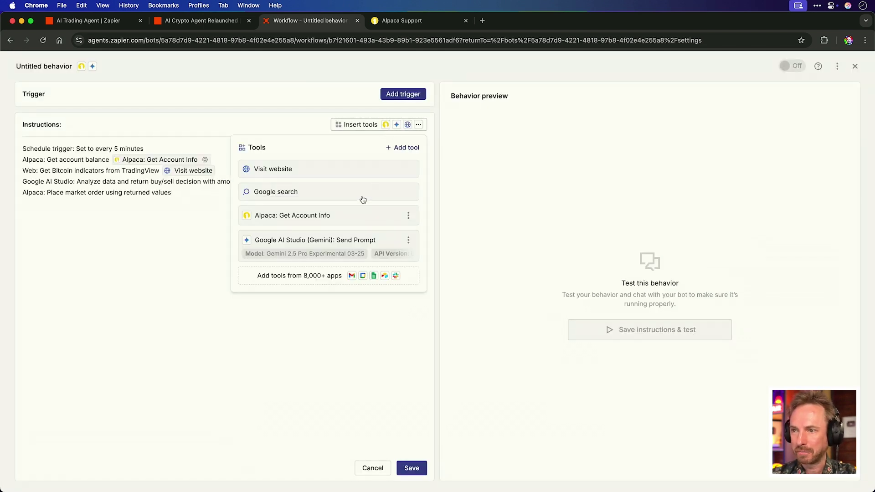
{"action": "left_click", "coordinate": [332, 274]}
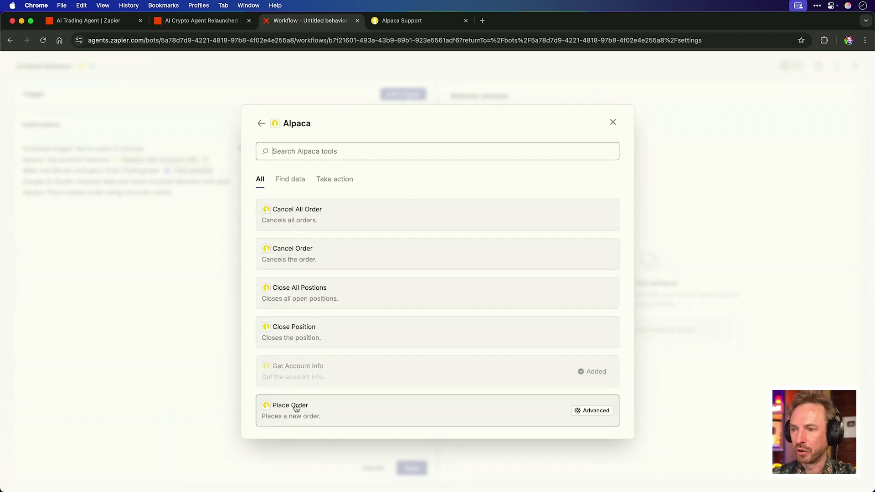
{"action": "left_click", "coordinate": [299, 408]}
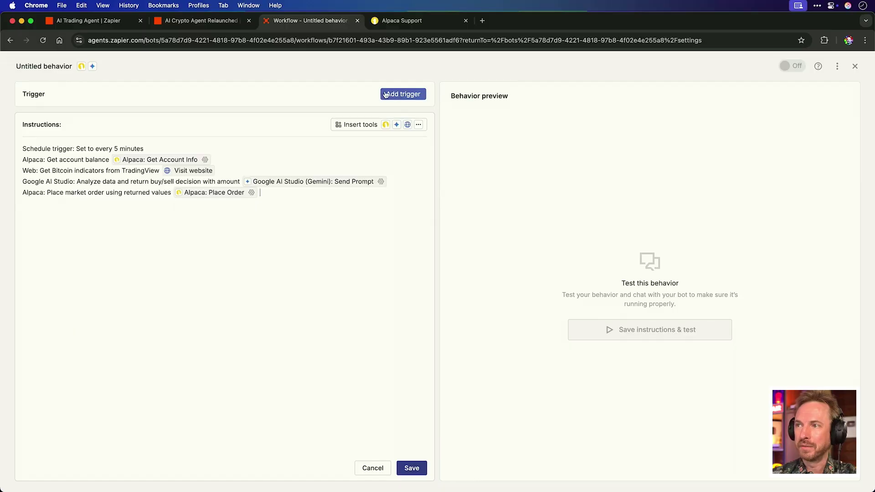
Set the behavior's trigger to Trigger via Zap and save the behavior.
{"action": "left_click", "coordinate": [386, 94]}
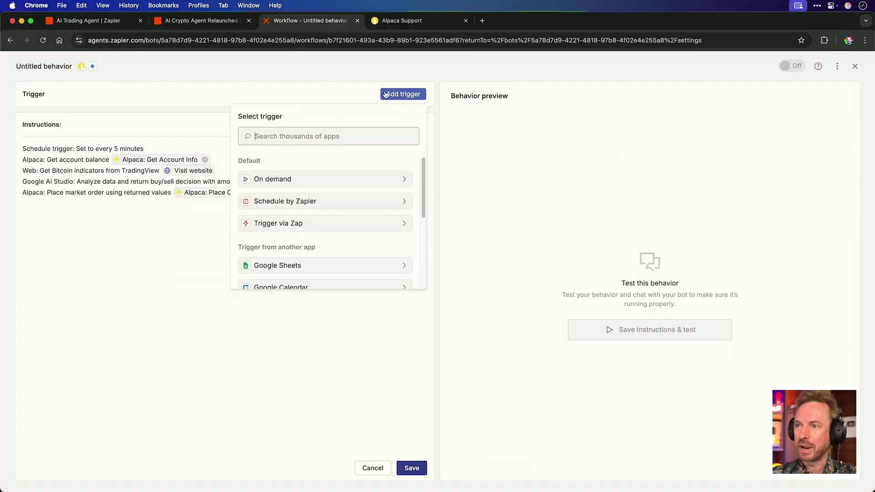
{"action": "left_click", "coordinate": [332, 222]}
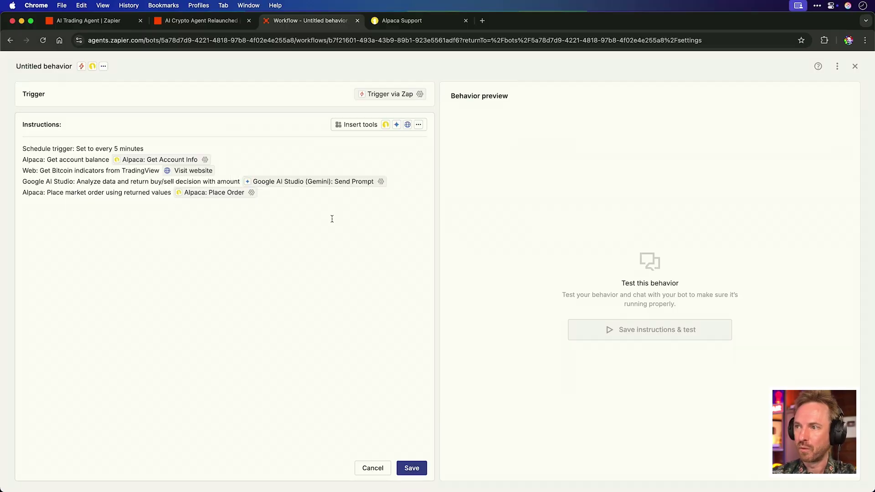
{"action": "left_click", "coordinate": [411, 468]}
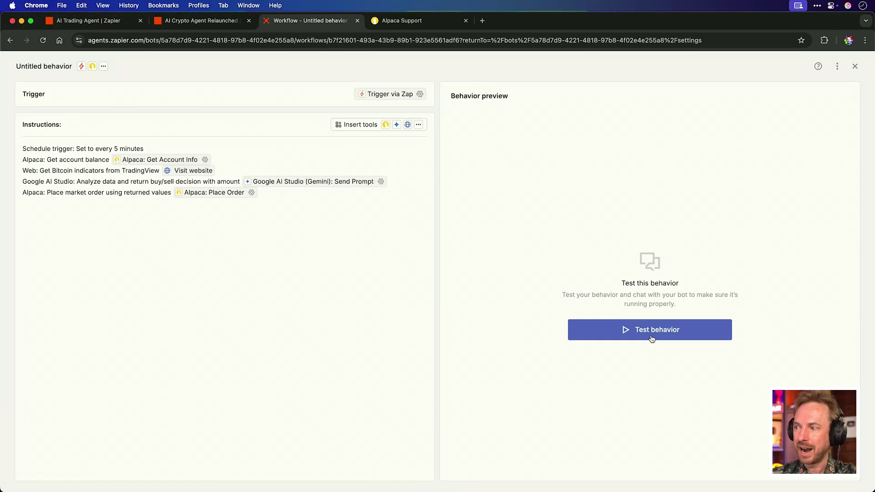
Test the behavior and check the agent's question about which TradingView indicators to analyze.
{"action": "left_click", "coordinate": [651, 339]}
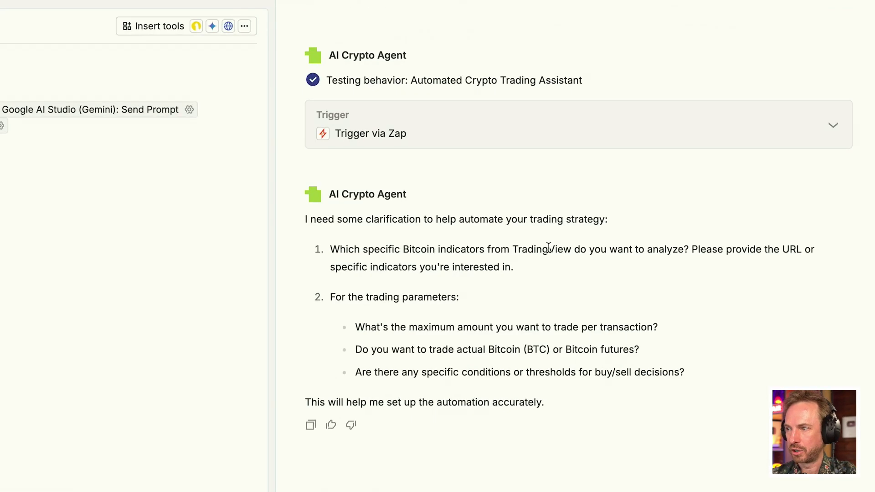
{"action": "left_click_drag", "start_coordinate": [512, 249], "coordinate": [568, 248]}
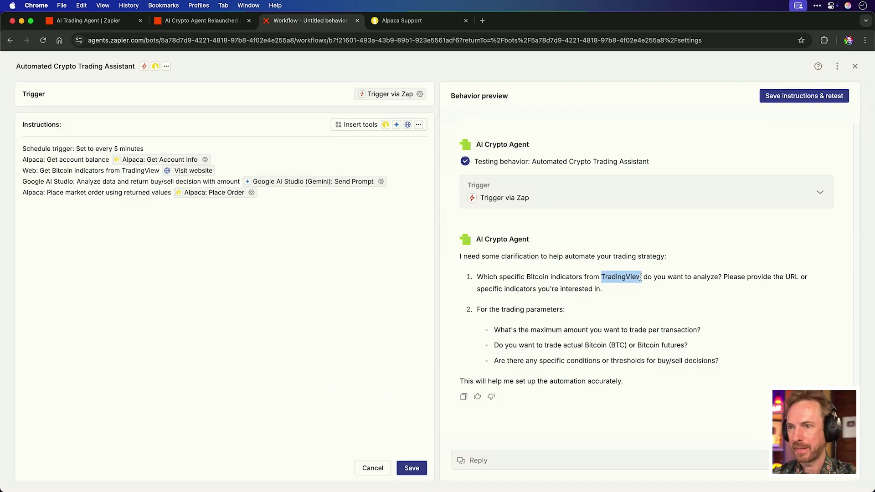
Copy the URL of TradingView's BTCUSD technicals page from the other browser window and look over its indicator and pivot tables.
{"action": "left_click_drag", "start_coordinate": [874, 146], "coordinate": [311, 69]}
{"action": "left_click", "coordinate": [211, 87]}
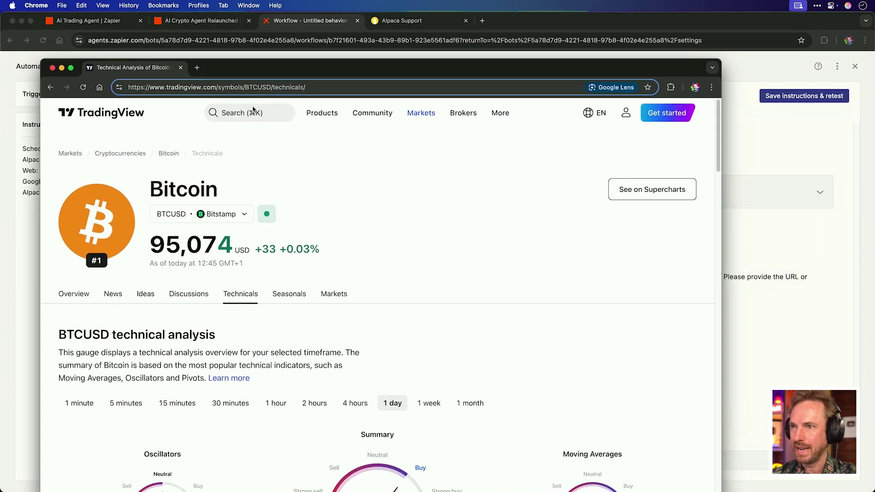
{"action": "mouse_move", "coordinate": [322, 112]}
{"action": "key", "text": "super+a"}
{"action": "key", "text": "super+c"}
{"action": "scroll", "coordinate": [397, 210], "scroll_direction": "down", "scroll_amount": 5}
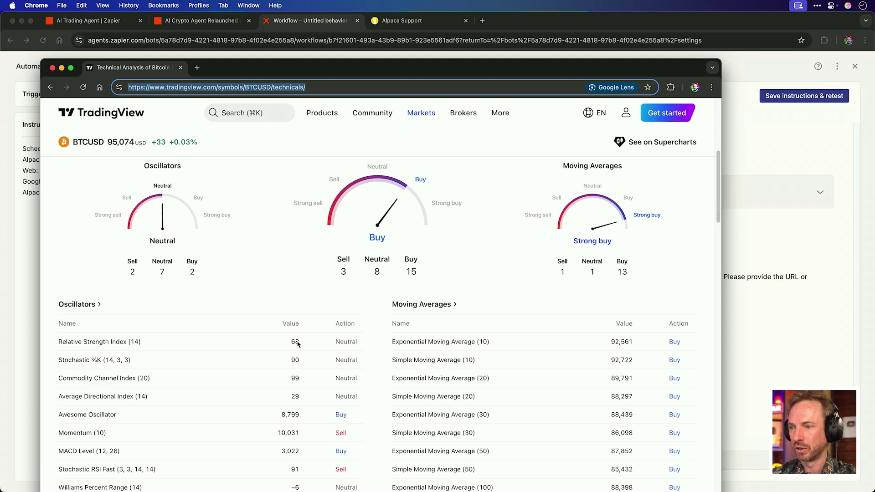
{"action": "scroll", "coordinate": [371, 319], "scroll_direction": "down", "scroll_amount": 15}
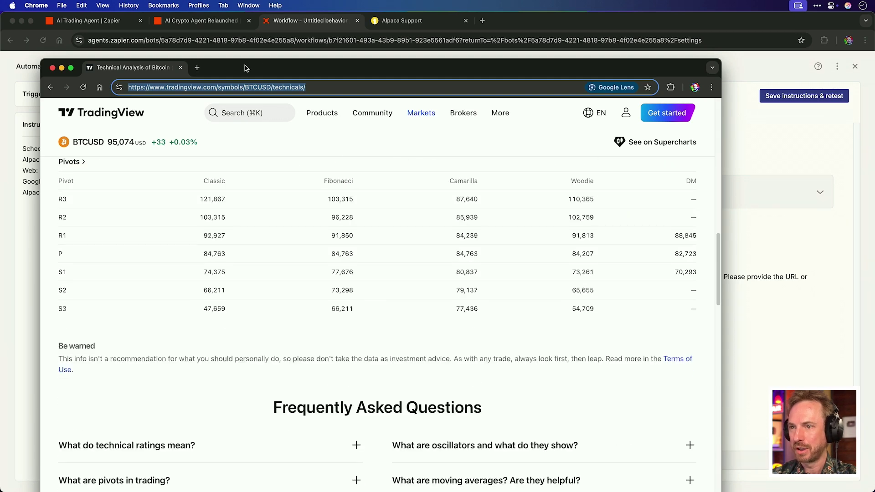
{"action": "left_click_drag", "start_coordinate": [245, 64], "coordinate": [874, 66]}
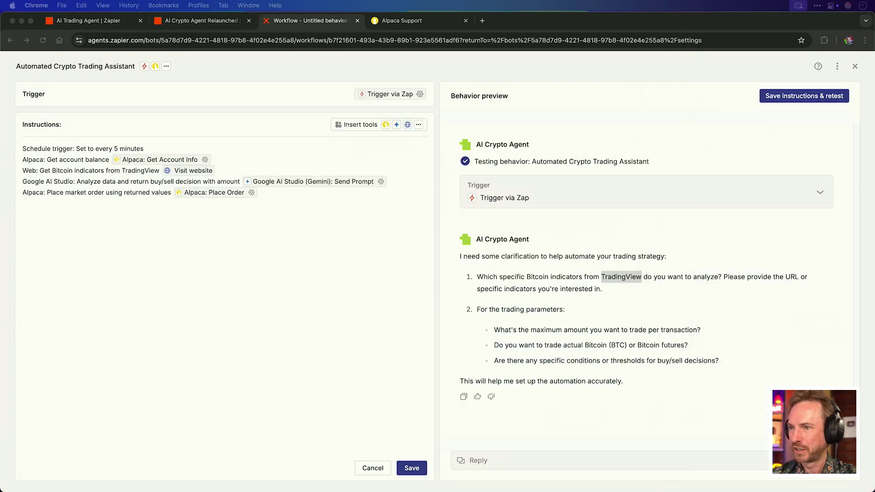
{"action": "left_click", "coordinate": [226, 170]}
{"action": "key", "text": "super+v"}
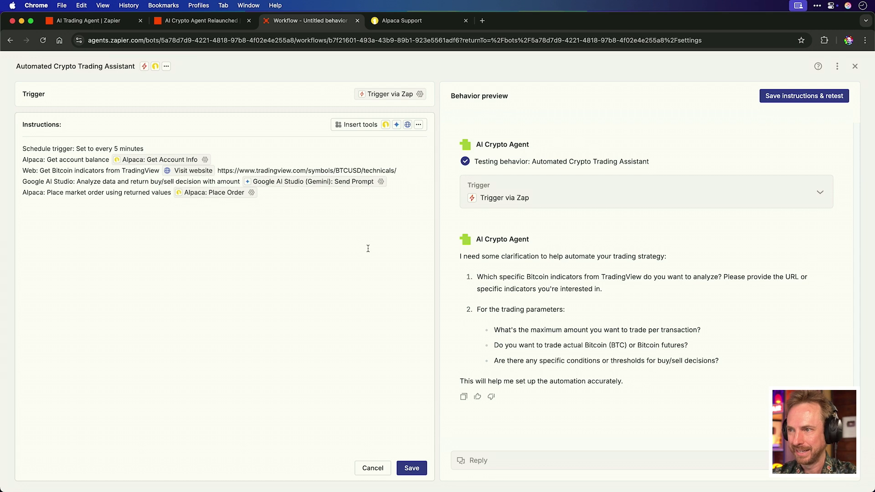
{"action": "left_click", "coordinate": [411, 468]}
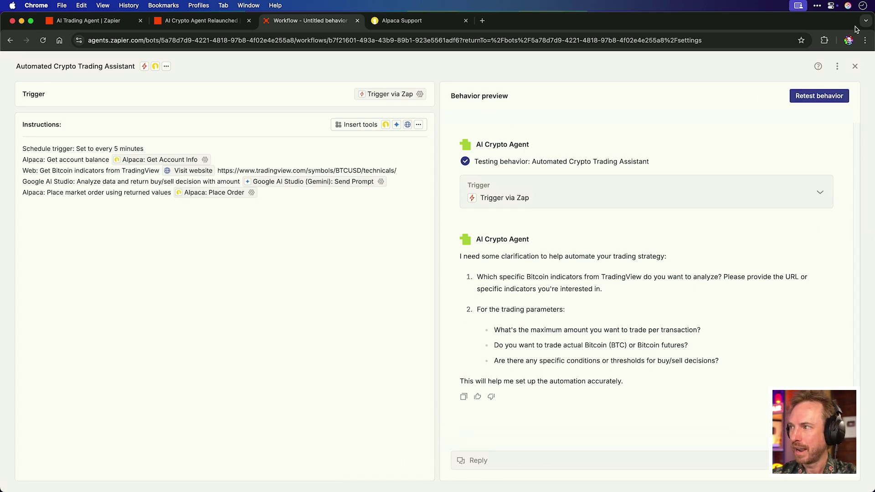
Retest the behavior, check the equity in the Alpaca account output, and open the screenshot of the visited TradingView page.
{"action": "left_click", "coordinate": [828, 94]}
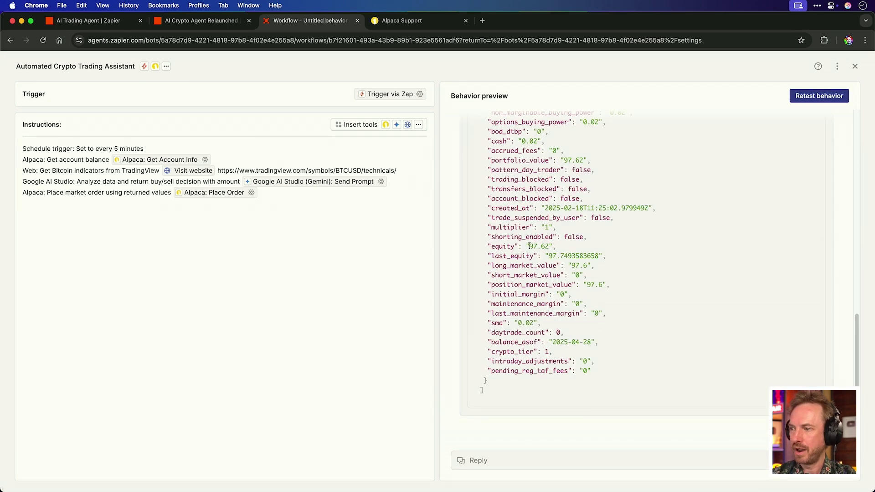
{"action": "left_click_drag", "start_coordinate": [529, 245], "coordinate": [552, 246]}
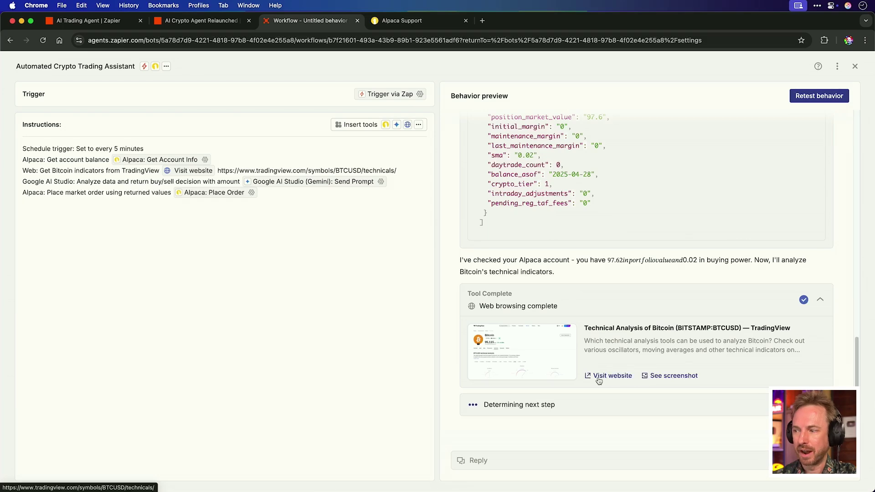
{"action": "left_click", "coordinate": [664, 376]}
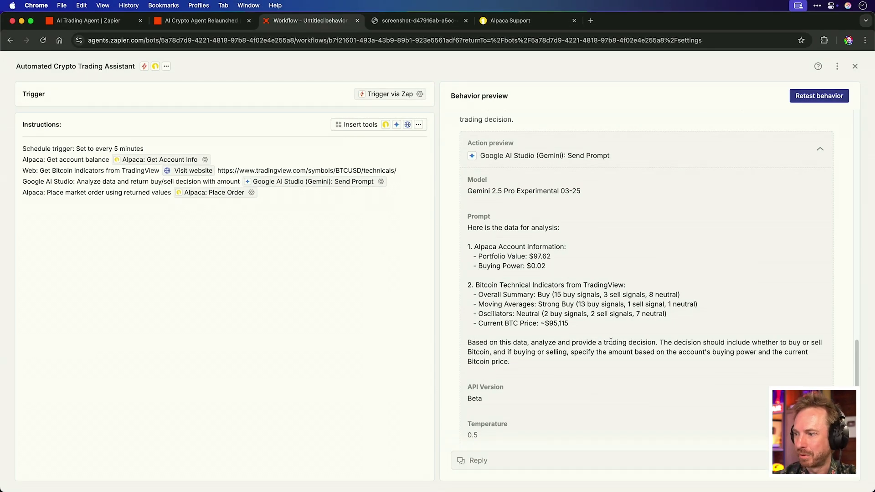
Review and approve the Google AI Studio (Gemini) Send Prompt action, and look through its final output.
{"action": "scroll", "coordinate": [662, 343], "scroll_direction": "down", "scroll_amount": 3}
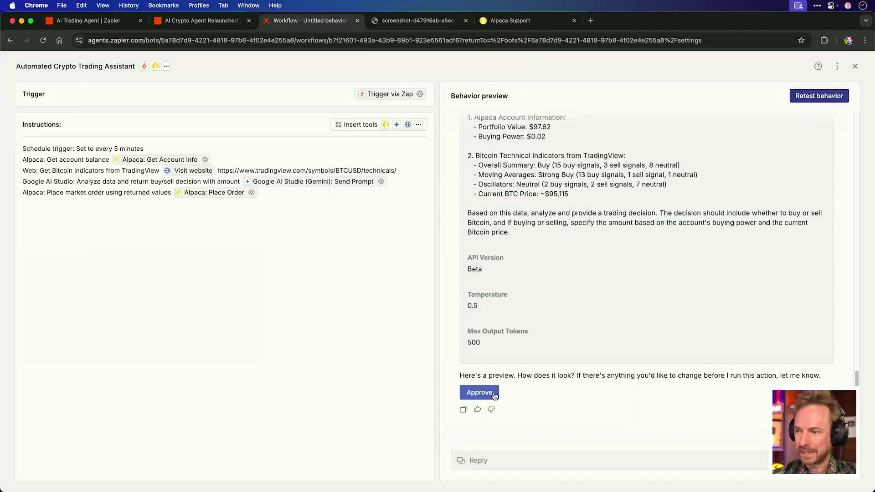
{"action": "left_click", "coordinate": [494, 395]}
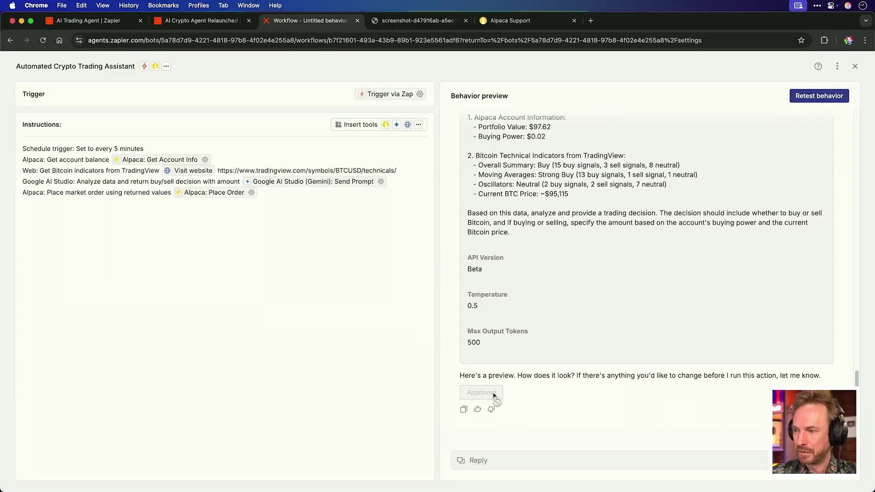
{"action": "scroll", "coordinate": [564, 319], "scroll_direction": "down", "scroll_amount": 4}
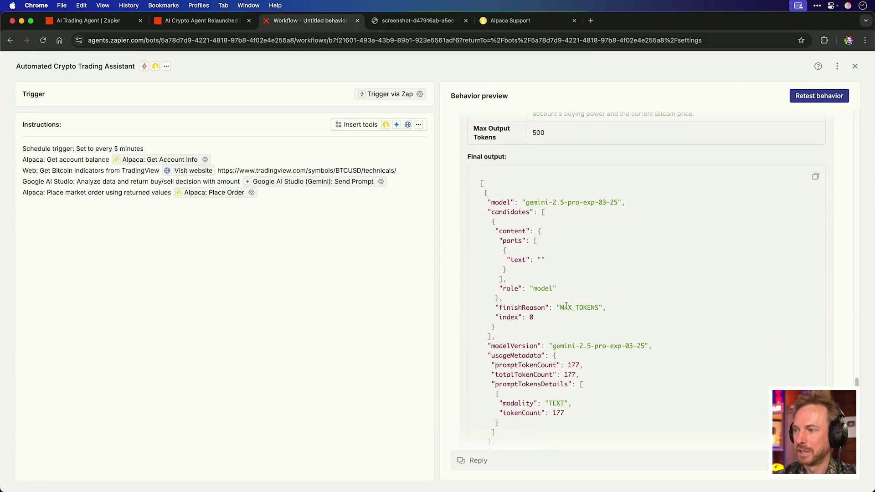
{"action": "scroll", "coordinate": [566, 306], "scroll_direction": "down", "scroll_amount": 2}
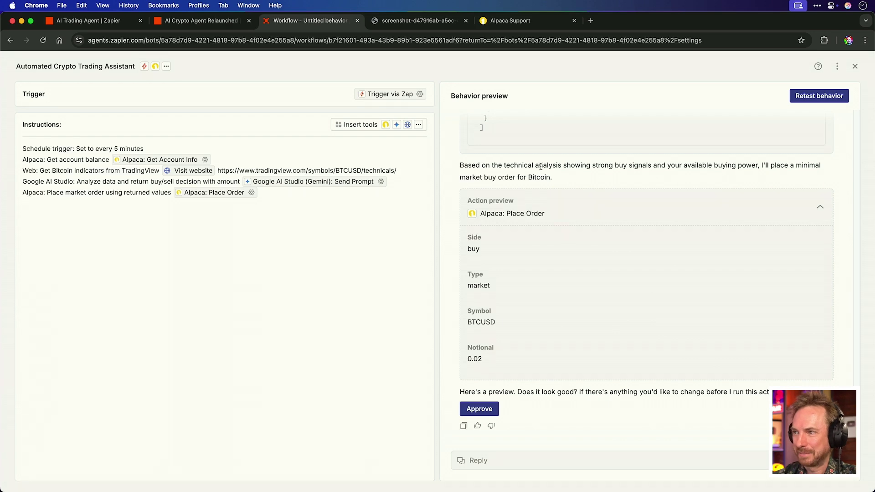
Review the agent's Alpaca market buy order for BTCUSD with notional 0.02, and approve it and its repeat attempt.
{"action": "left_click_drag", "start_coordinate": [503, 165], "coordinate": [562, 166]}
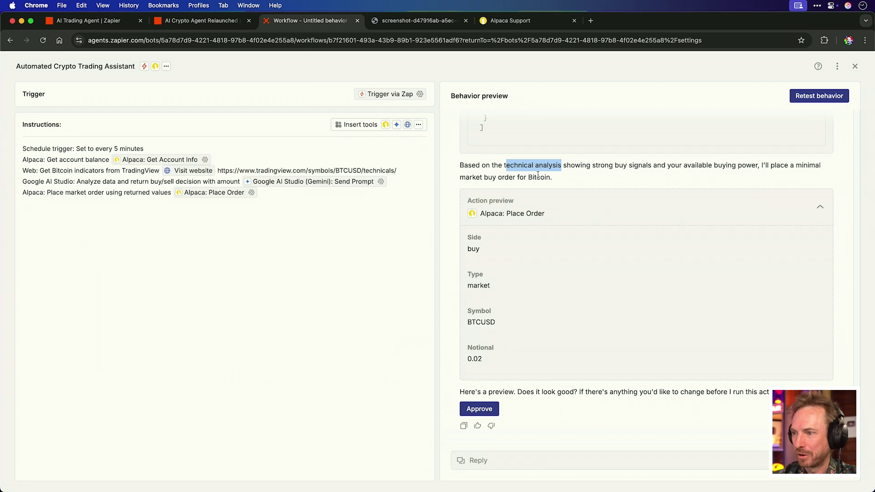
{"action": "left_click", "coordinate": [564, 183]}
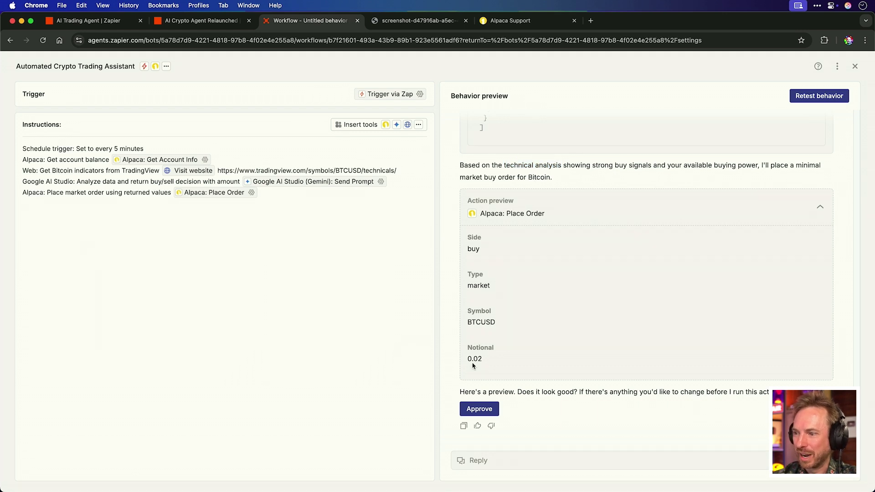
{"action": "left_click_drag", "start_coordinate": [477, 359], "coordinate": [483, 359]}
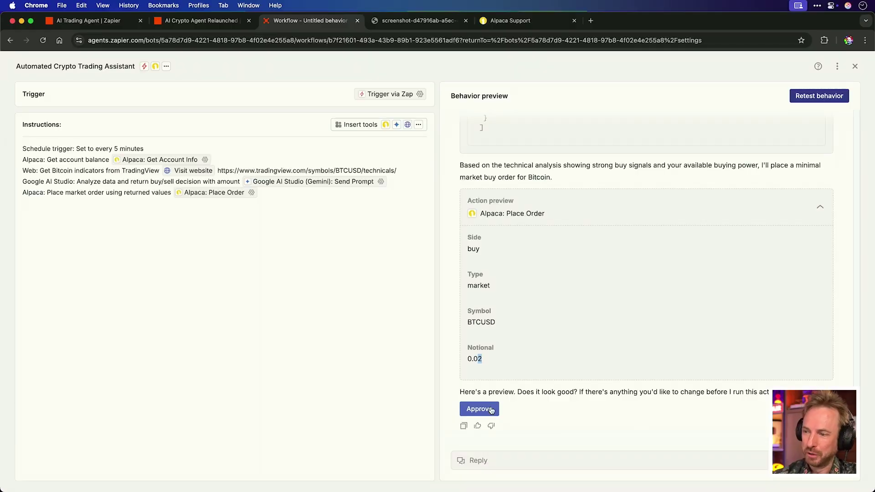
{"action": "left_click", "coordinate": [491, 410]}
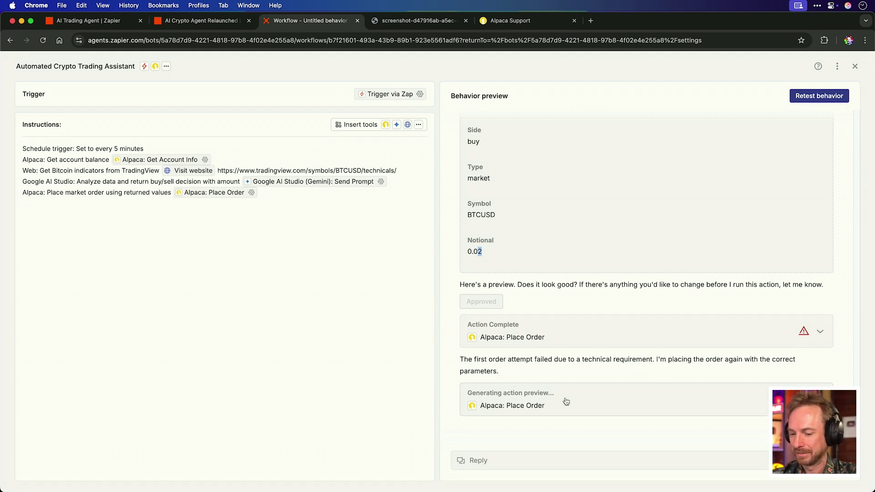
{"action": "left_click", "coordinate": [477, 409]}
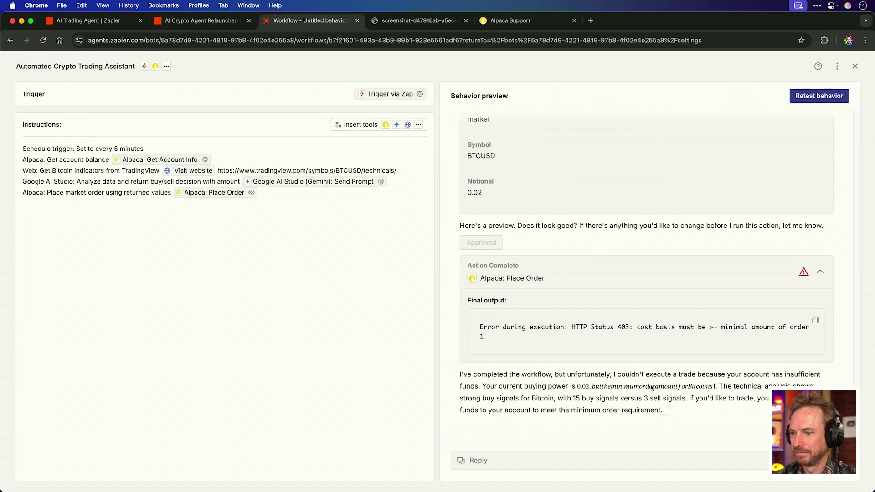
Read the agent's closing summary of the run and give the positive feedback "Yes, it did!".
{"action": "left_click_drag", "start_coordinate": [342, 368], "coordinate": [459, 369]}
{"action": "left_click_drag", "start_coordinate": [538, 374], "coordinate": [550, 375]}
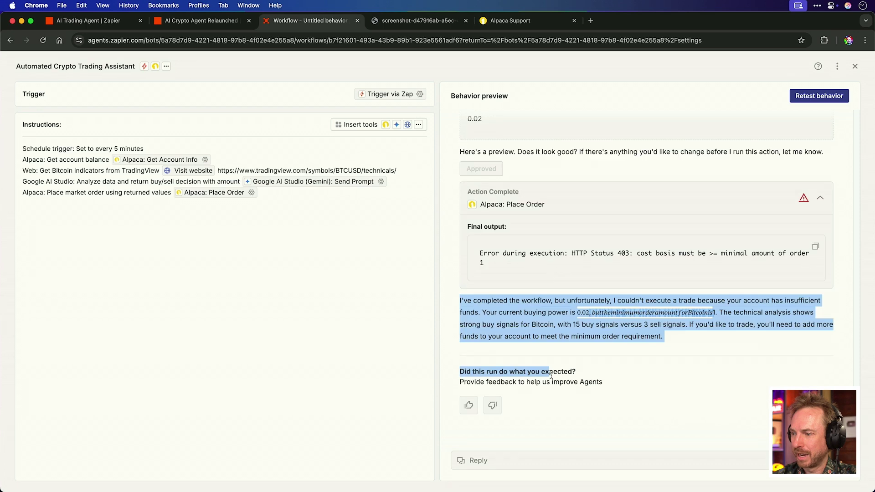
{"action": "left_click", "coordinate": [651, 334]}
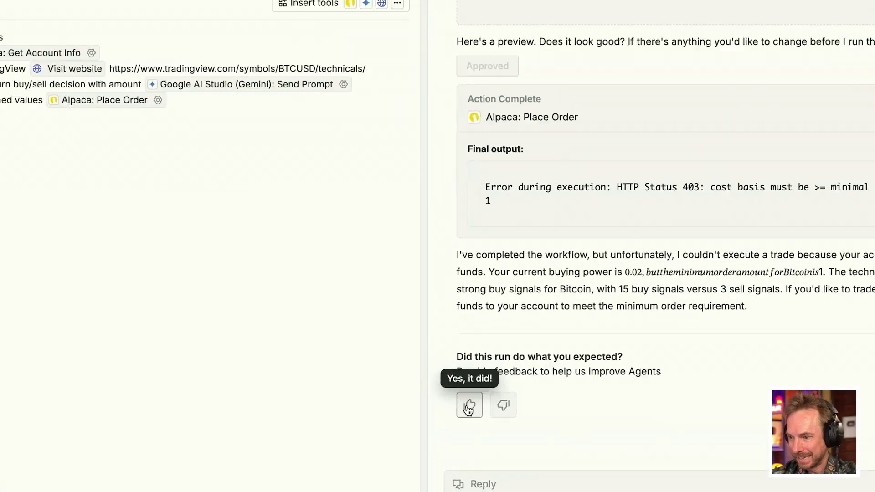
{"action": "left_click", "coordinate": [468, 405]}
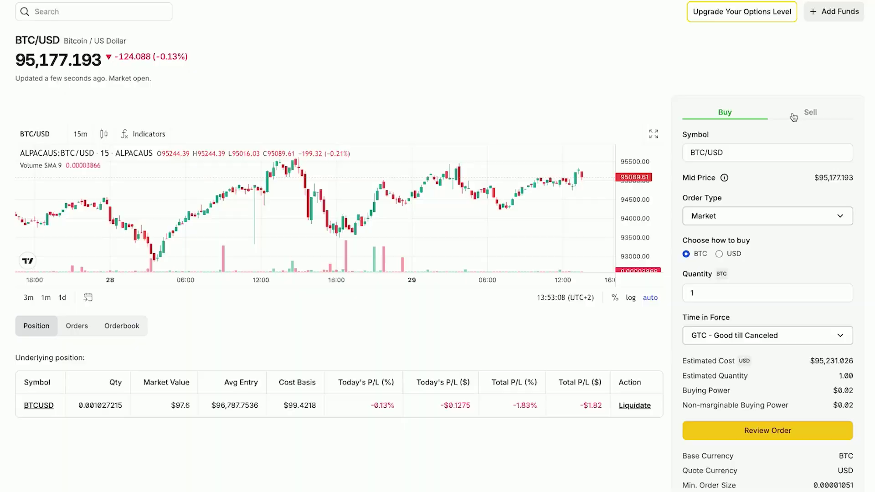
In Alpaca, place and confirm a market order to sell 47.62 USD of BTC/USD.
{"action": "left_click", "coordinate": [793, 117]}
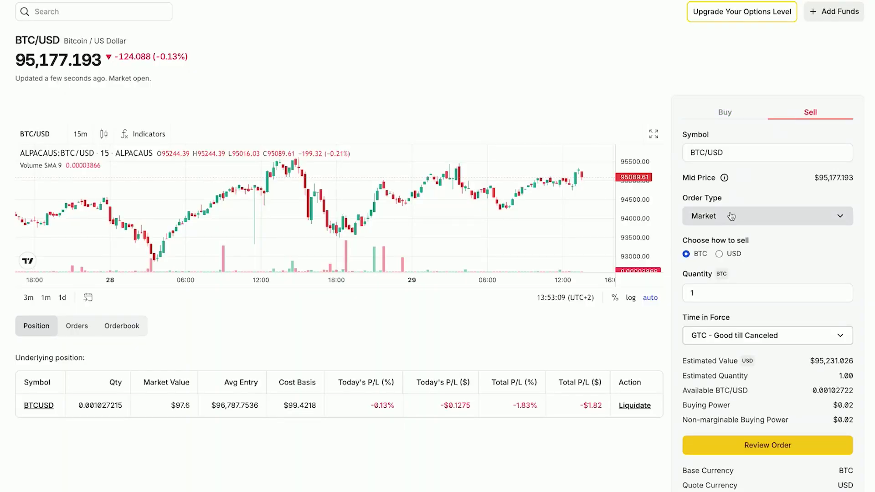
{"action": "left_click", "coordinate": [719, 254]}
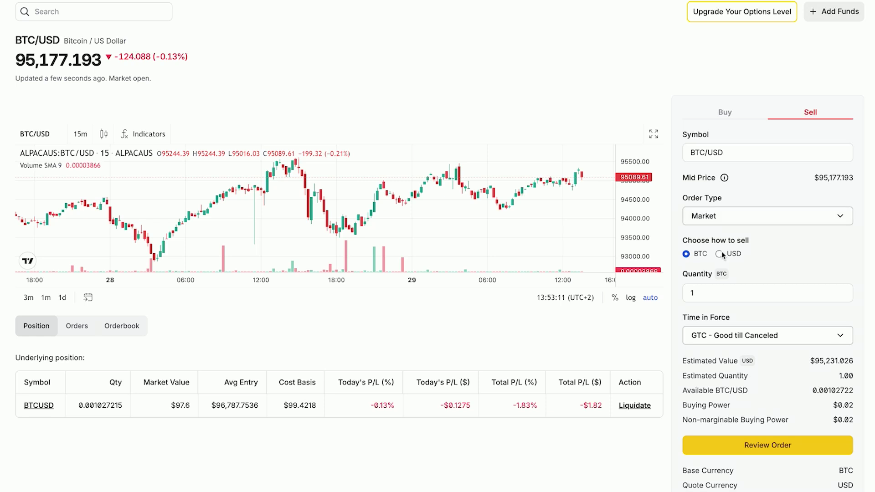
{"action": "left_click", "coordinate": [702, 292]}
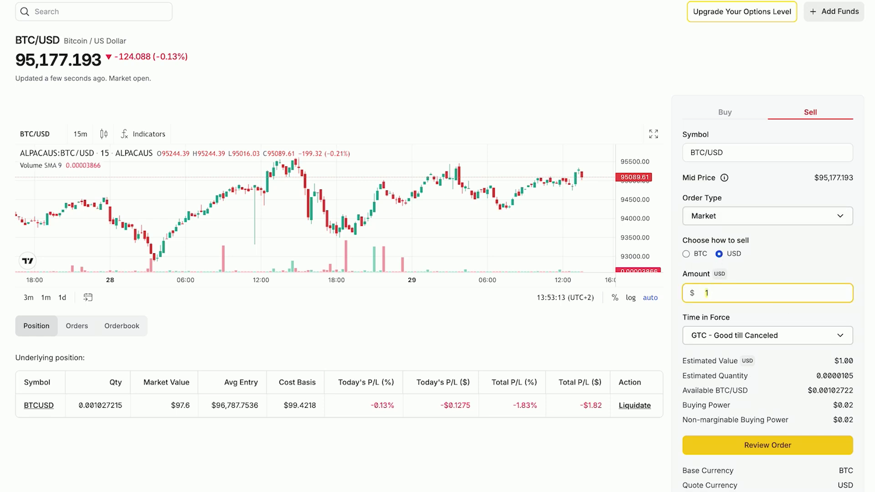
{"action": "type", "text": "47.62"}
{"action": "left_click", "coordinate": [769, 449]}
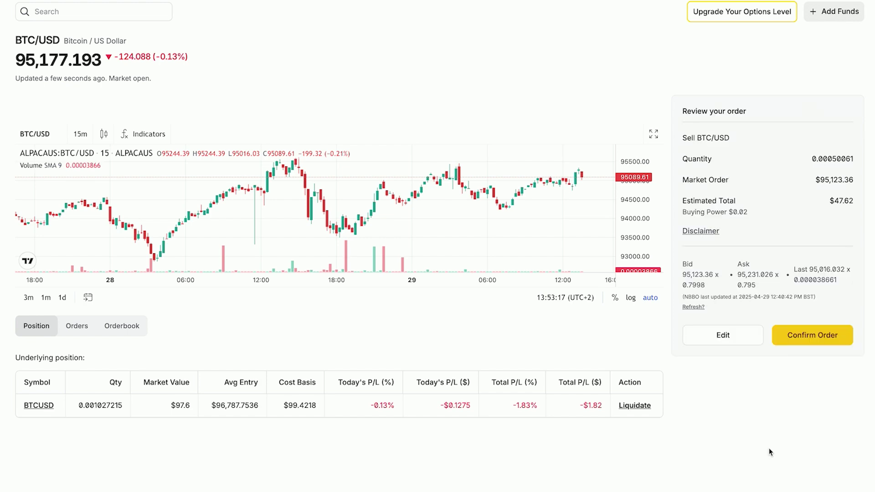
{"action": "left_click", "coordinate": [795, 340]}
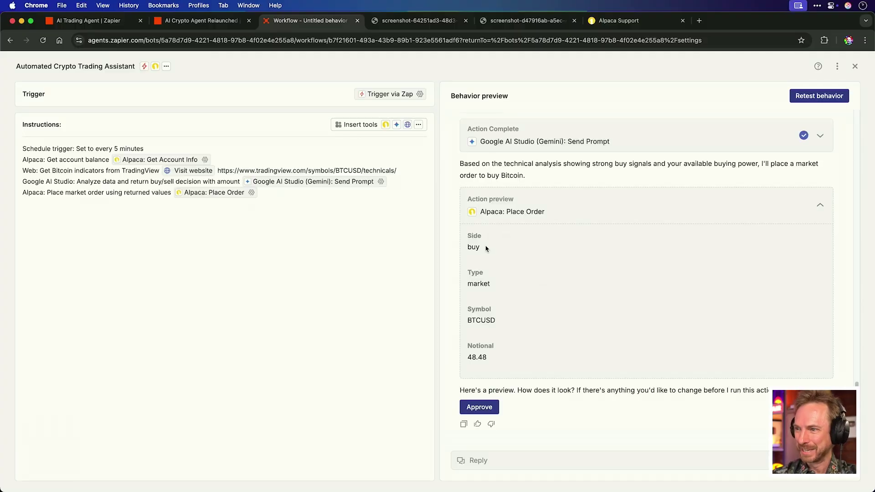
Approve the agent's BTCUSD market buy order with notional 48.48 and check the refreshed Alpaca dashboard's portfolio and buying power.
{"action": "double_click", "coordinate": [477, 357]}
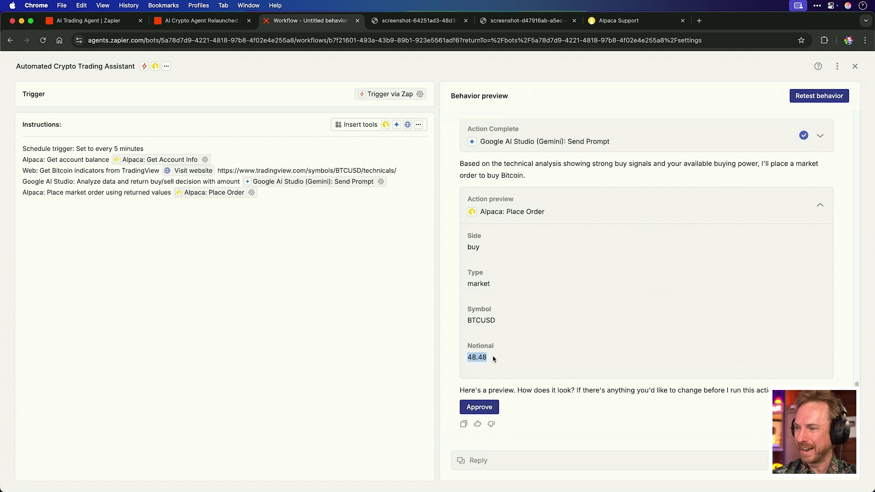
{"action": "left_click", "coordinate": [481, 406]}
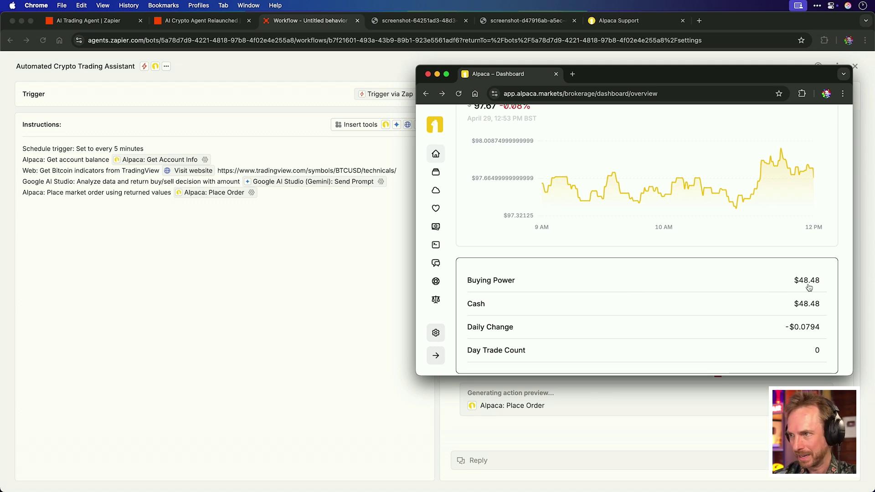
{"action": "scroll", "coordinate": [808, 287], "scroll_direction": "up", "scroll_amount": 3}
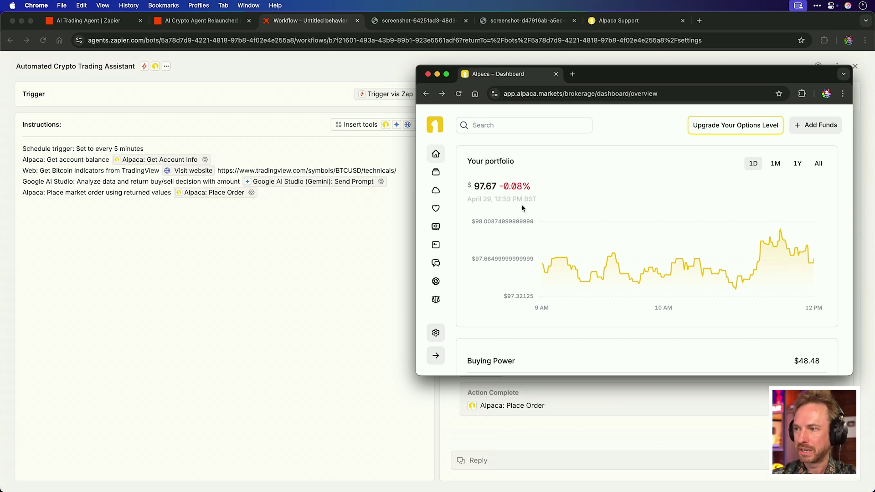
{"action": "left_click", "coordinate": [459, 94]}
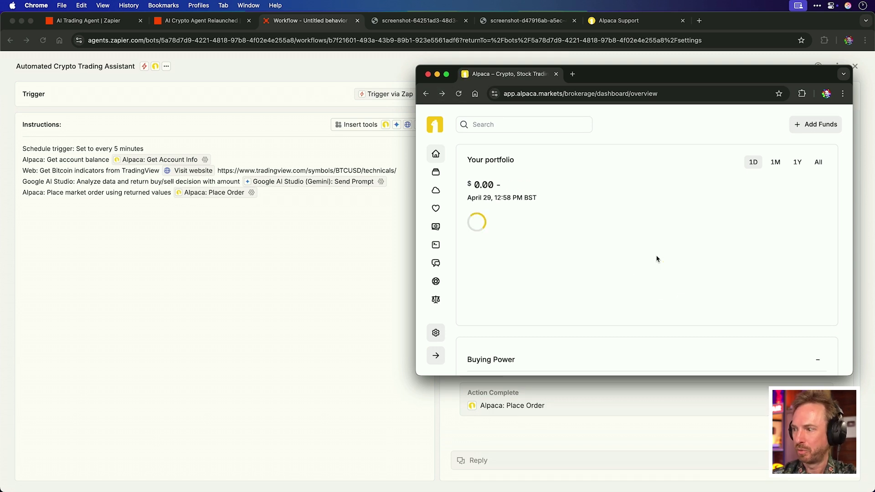
{"action": "scroll", "coordinate": [716, 303], "scroll_direction": "down", "scroll_amount": 1}
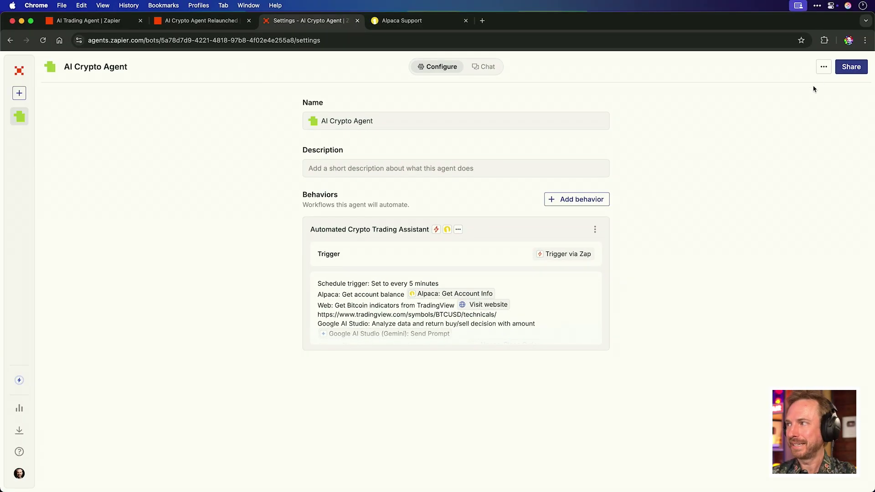
Close the behavior and create a new Zap with a Webhooks by Zapier trigger using the Retrieve Poll event.
{"action": "left_click", "coordinate": [850, 67]}
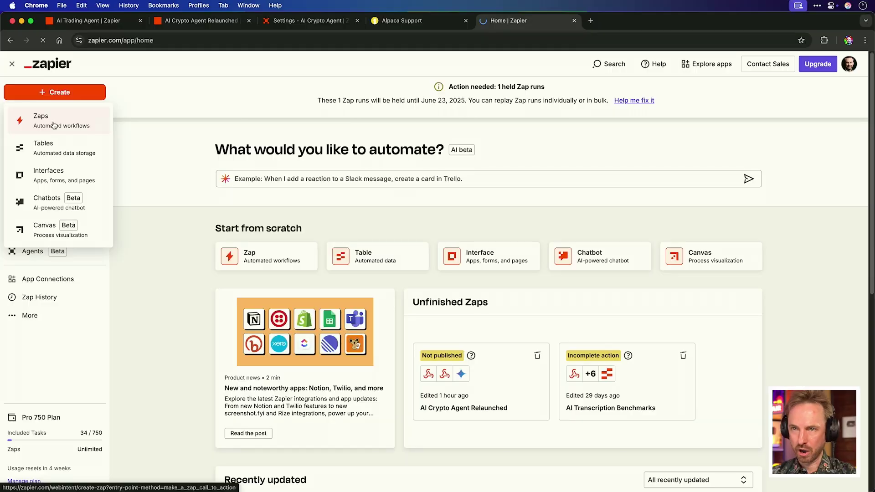
{"action": "left_click", "coordinate": [53, 123]}
{"action": "left_click", "coordinate": [493, 255]}
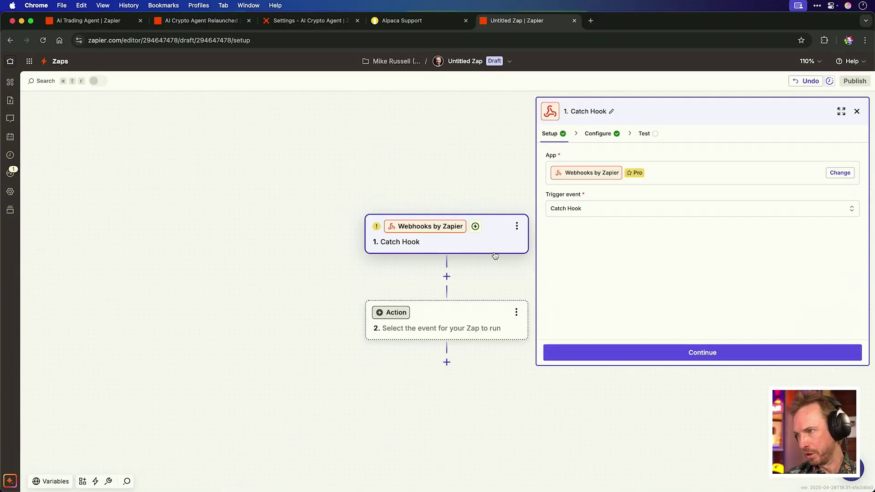
{"action": "left_click", "coordinate": [650, 353]}
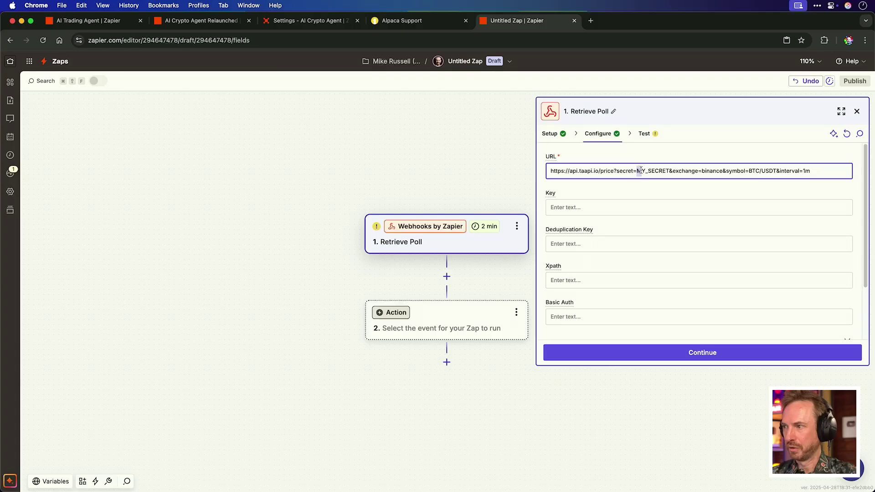
Replace MY_SECRET in the api.taapi.io price URL with the API secret, and set Key and Deduplication Key to id.
{"action": "left_click_drag", "start_coordinate": [639, 171], "coordinate": [668, 170]}
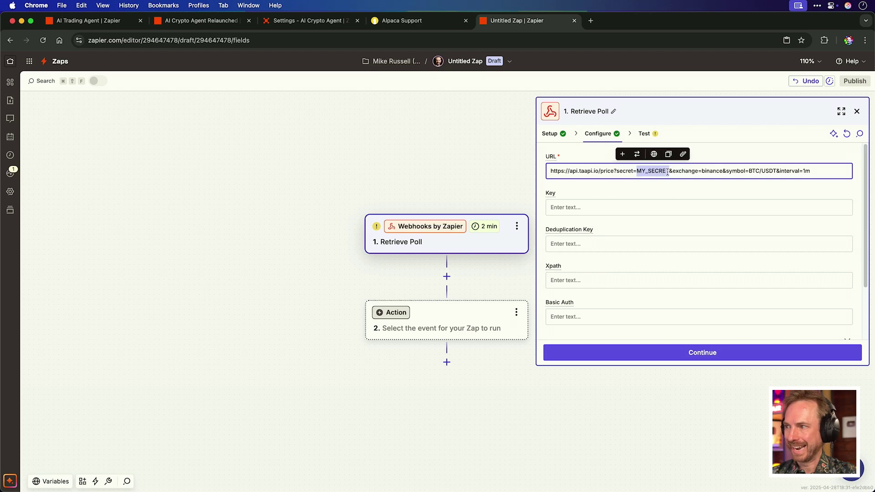
{"action": "key", "text": "super+v"}
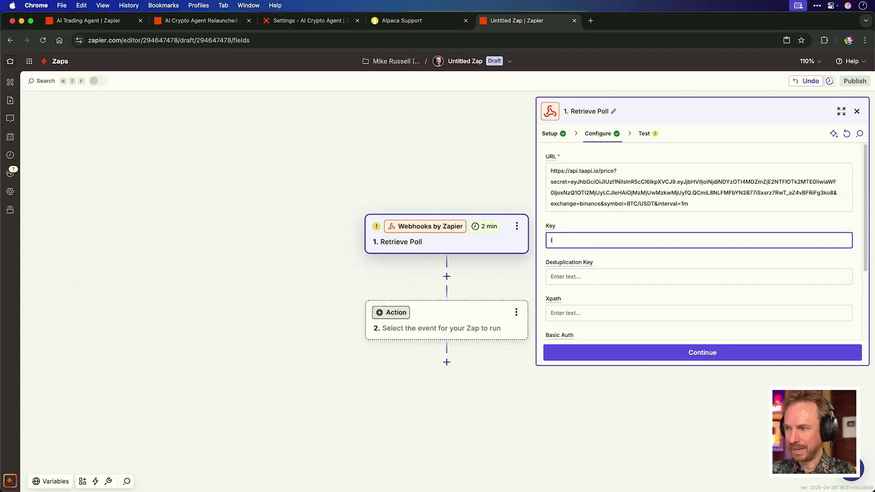
{"action": "type", "text": "id"}
{"action": "key", "text": "Tab"}
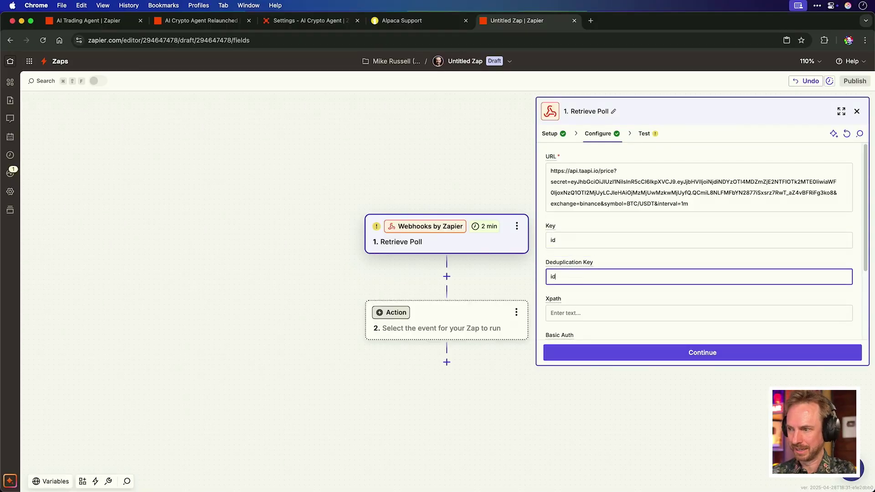
{"action": "left_click", "coordinate": [633, 350]}
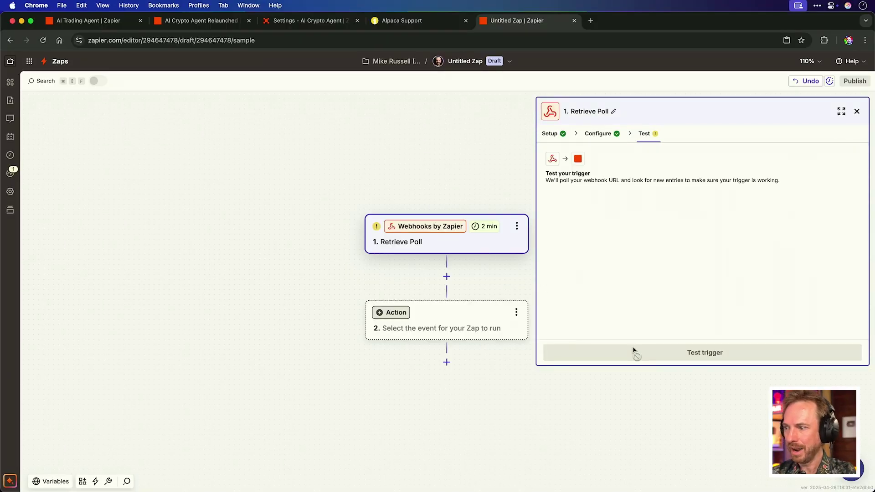
Test the Retrieve Poll trigger, continue with record entry A, and choose Agents as the app for step 2.
{"action": "left_click", "coordinate": [634, 351]}
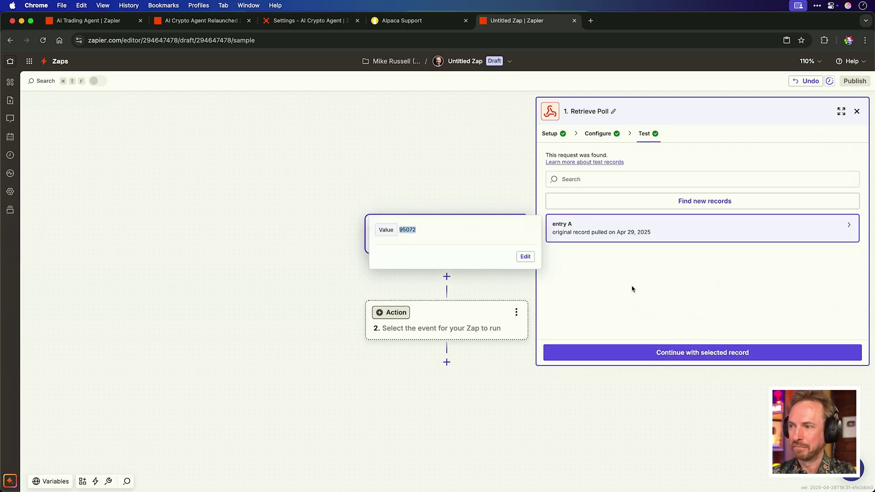
{"action": "left_click", "coordinate": [633, 352]}
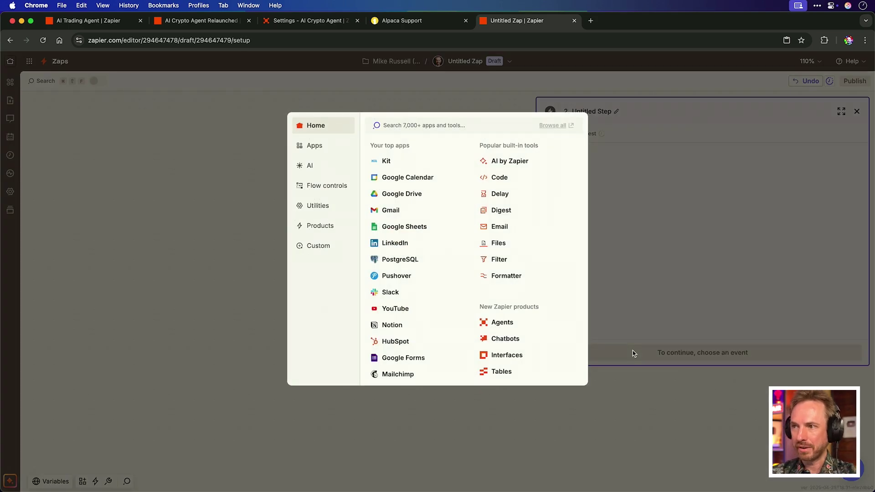
{"action": "left_click", "coordinate": [518, 324]}
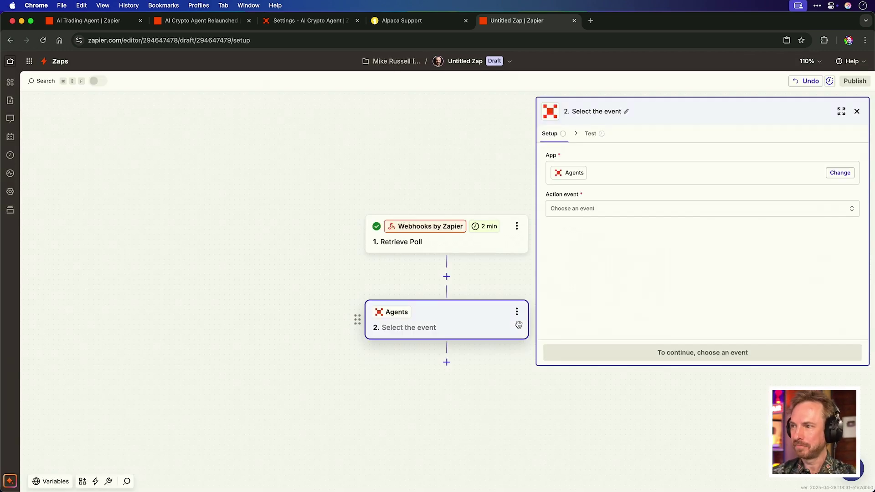
Set step 2's event to Run Agent Behavior, with AI Crypto Agent as the agent and Automated Crypto Trading Assistant as the behavior.
{"action": "left_click", "coordinate": [461, 259]}
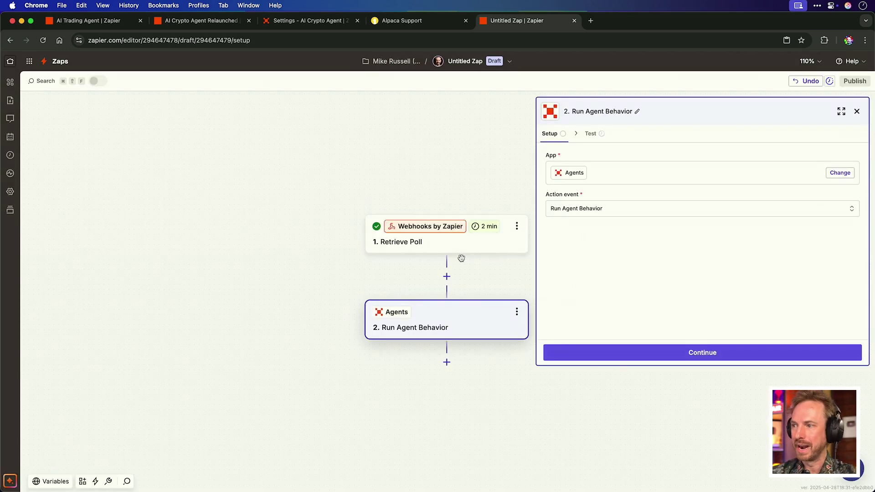
{"action": "left_click", "coordinate": [612, 352]}
{"action": "left_click", "coordinate": [578, 170]}
{"action": "left_click", "coordinate": [418, 196]}
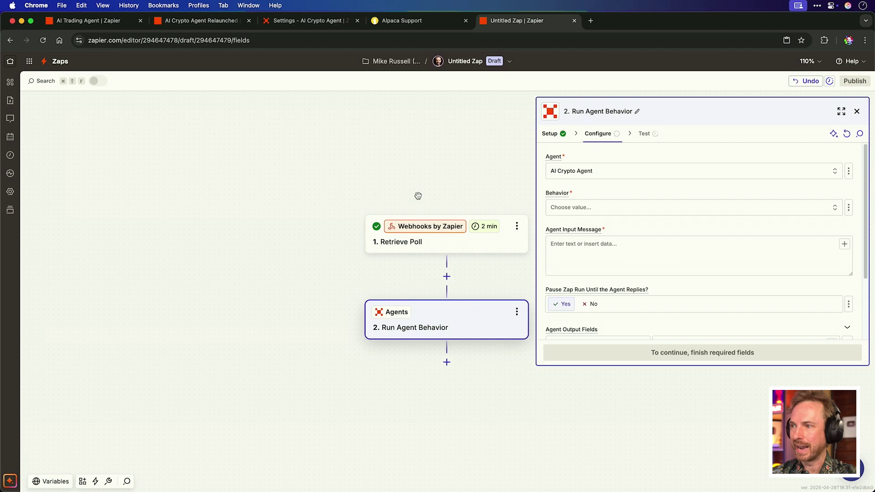
{"action": "left_click", "coordinate": [570, 208]}
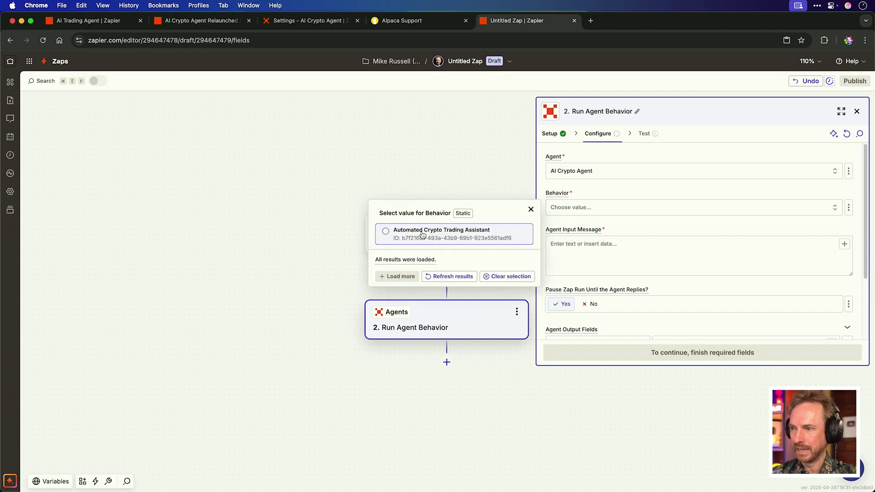
{"action": "left_click", "coordinate": [422, 234]}
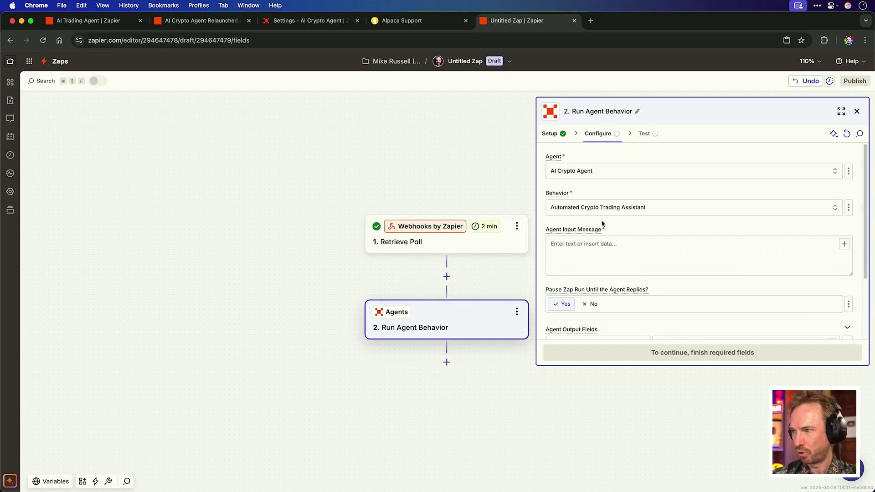
Enter "Trade some BTC for me please!" as the Agent Input Message and choose No for pausing the Zap run until the agent replies.
{"action": "left_click", "coordinate": [624, 237]}
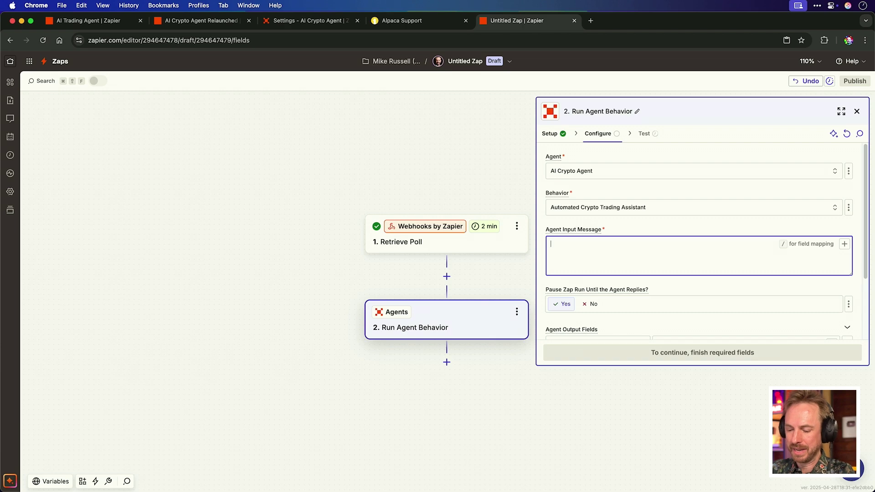
{"action": "type", "text": "Trade some BTC for me please"}
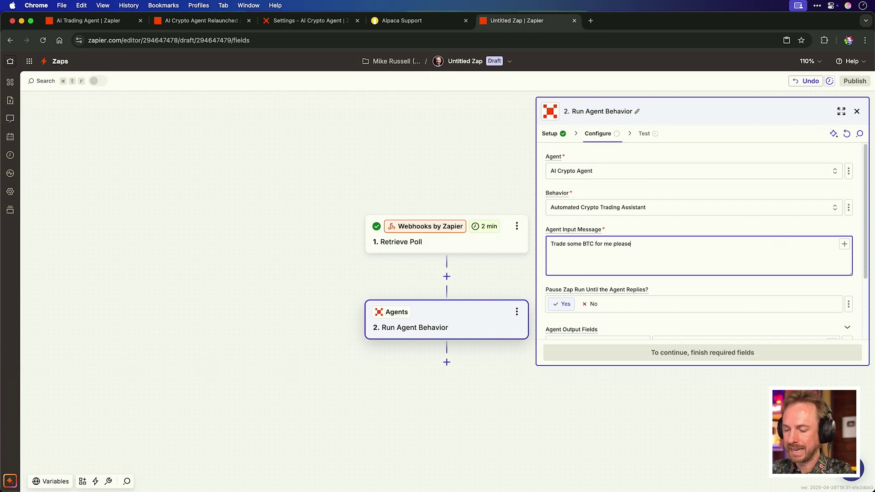
{"action": "type", "text": "!"}
{"action": "left_click", "coordinate": [592, 305]}
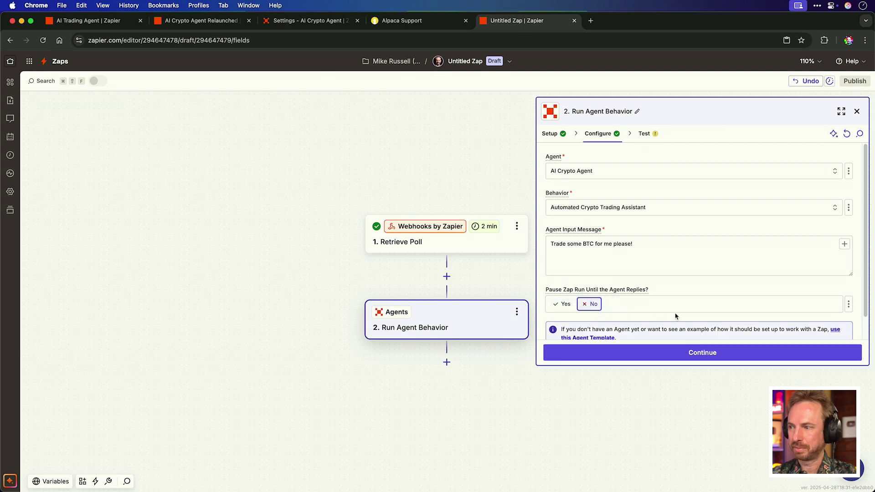
{"action": "scroll", "coordinate": [675, 316], "scroll_direction": "down", "scroll_amount": 1}
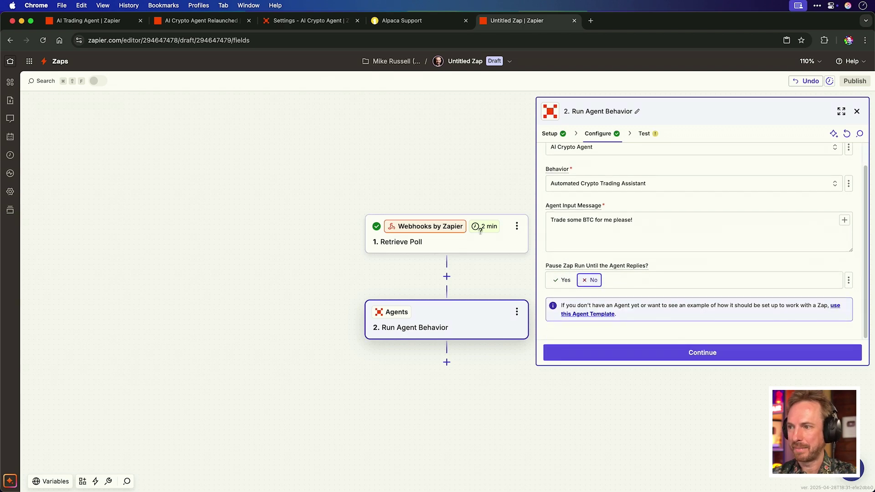
Continue to the test of the Run Agent Behavior step, run it, and publish the Zap.
{"action": "left_click", "coordinate": [711, 359]}
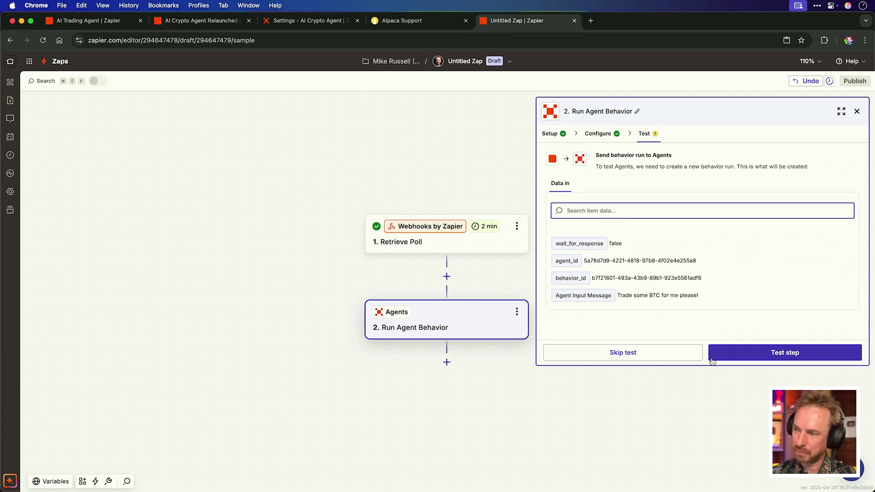
{"action": "left_click", "coordinate": [750, 353]}
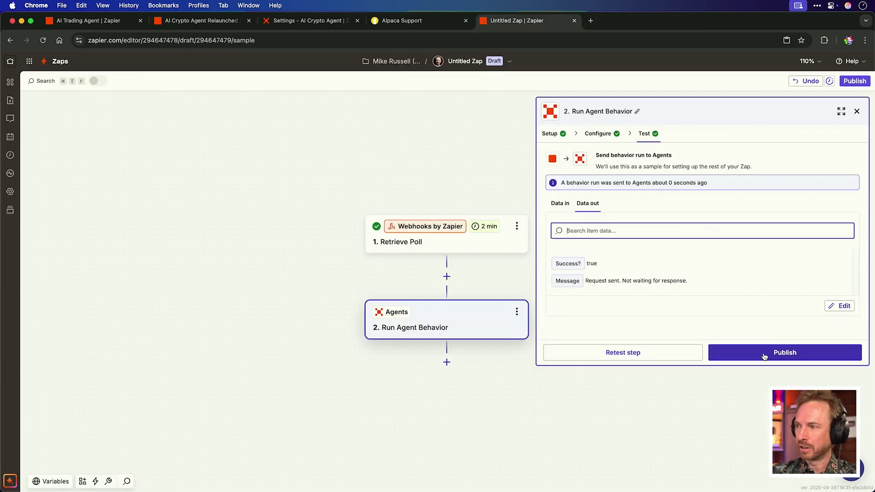
{"action": "left_click", "coordinate": [765, 356]}
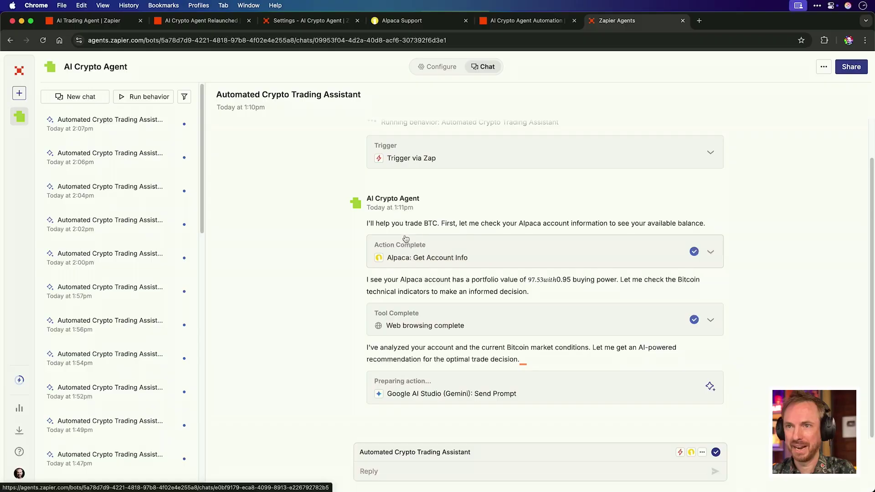
Review the AI Crypto Agent's list of behavior runs and the full BTCUSD order history on Alpaca's Orders page.
{"action": "scroll", "coordinate": [119, 134], "scroll_direction": "down", "scroll_amount": 15}
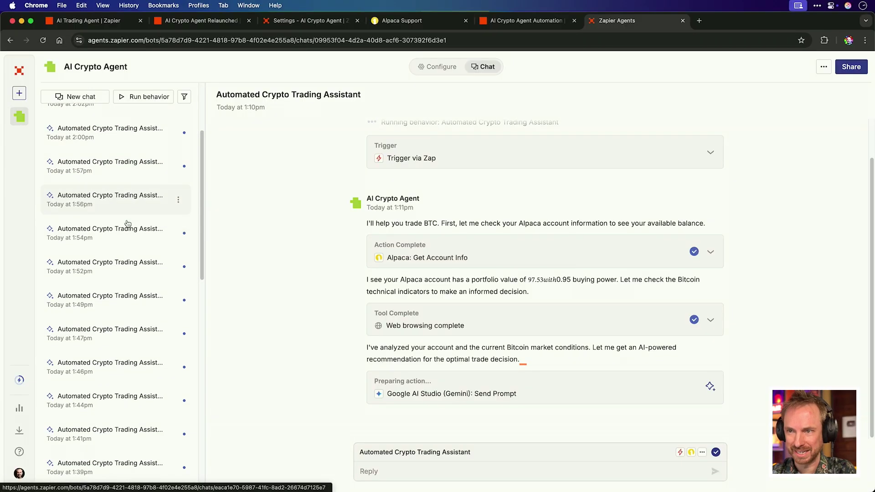
{"action": "scroll", "coordinate": [128, 223], "scroll_direction": "down", "scroll_amount": 3}
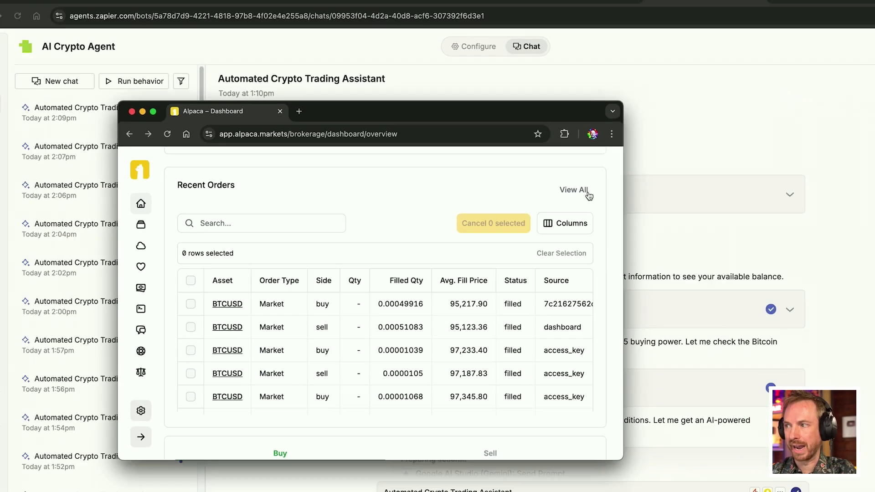
{"action": "left_click", "coordinate": [677, 195]}
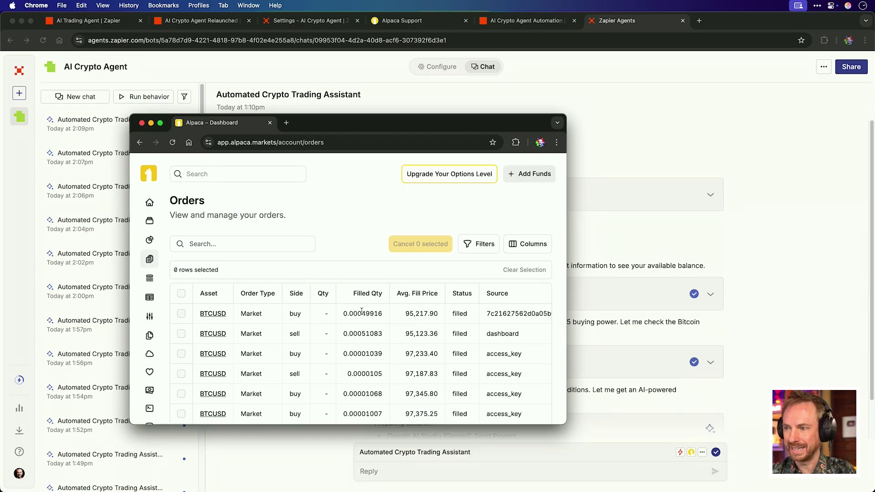
{"action": "scroll", "coordinate": [410, 324], "scroll_direction": "down", "scroll_amount": 1}
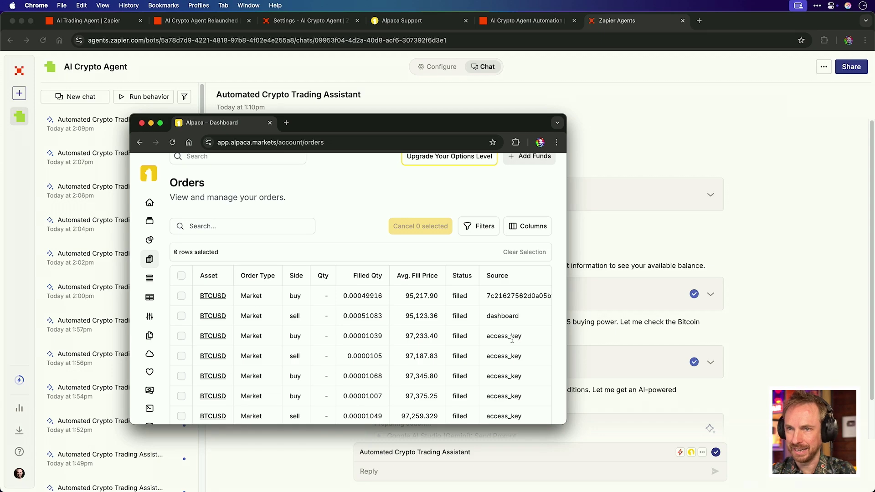
{"action": "scroll", "coordinate": [512, 339], "scroll_direction": "down", "scroll_amount": 1}
{"action": "scroll", "coordinate": [321, 308], "scroll_direction": "down", "scroll_amount": 5}
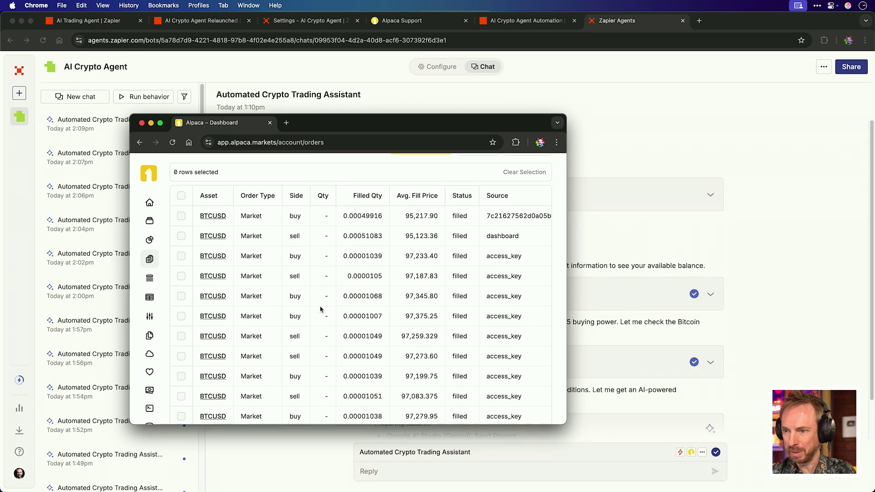
{"action": "scroll", "coordinate": [307, 360], "scroll_direction": "down", "scroll_amount": 12}
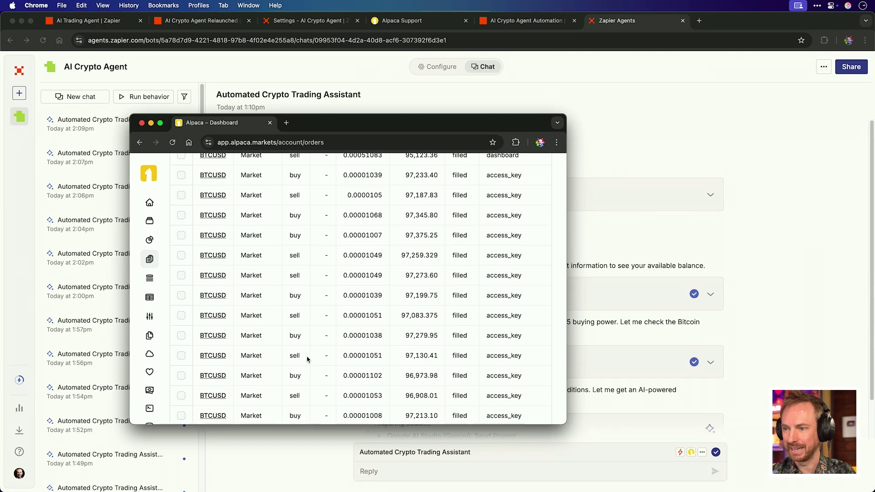
{"action": "scroll", "coordinate": [307, 359], "scroll_direction": "down", "scroll_amount": 3}
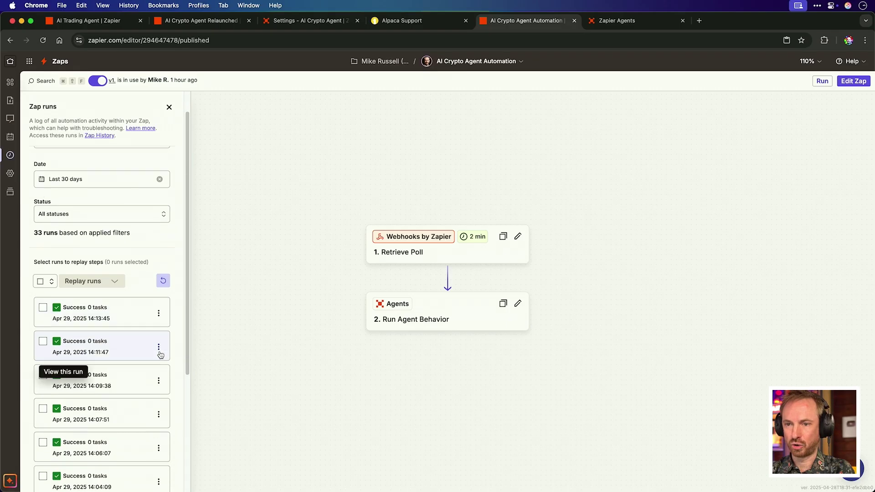
Page through the run history of the published AI Crypto Agent Automation Zap.
{"action": "scroll", "coordinate": [160, 355], "scroll_direction": "down", "scroll_amount": 5}
{"action": "left_click", "coordinate": [98, 474]}
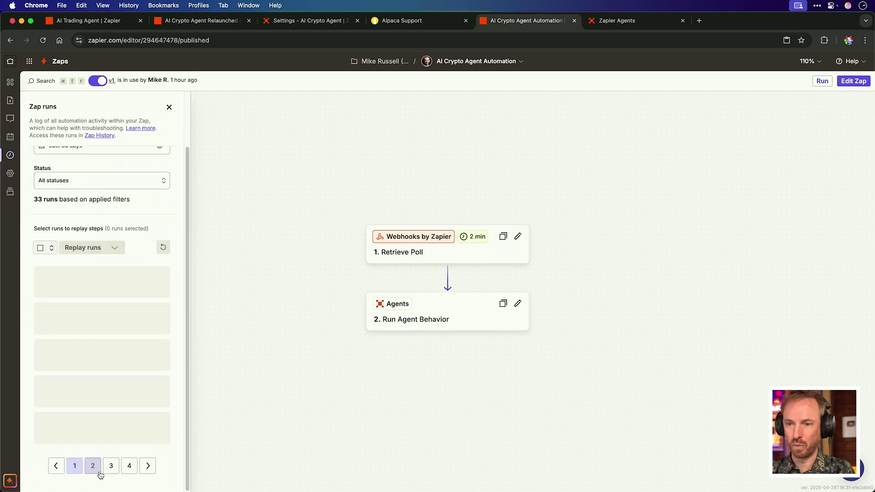
{"action": "left_click", "coordinate": [109, 475]}
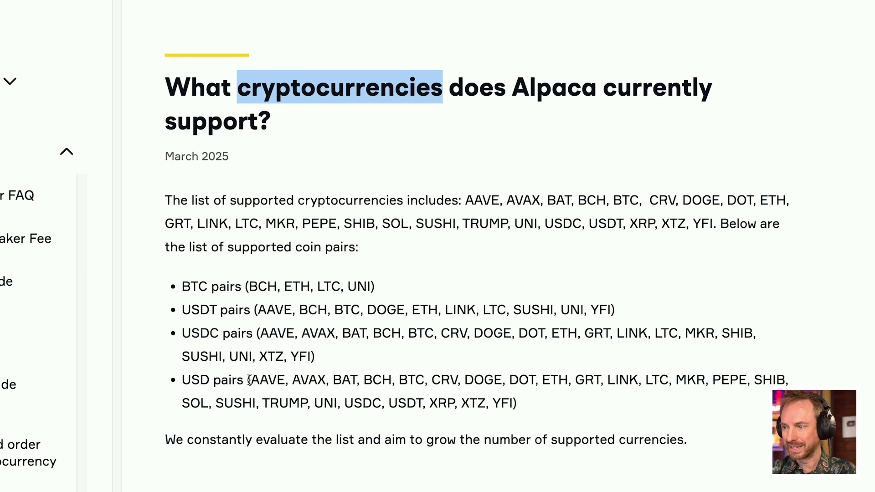
Highlight the coins listed under USD pairs in Alpaca's supported cryptocurrencies article.
{"action": "left_click_drag", "start_coordinate": [494, 405], "coordinate": [506, 409]}
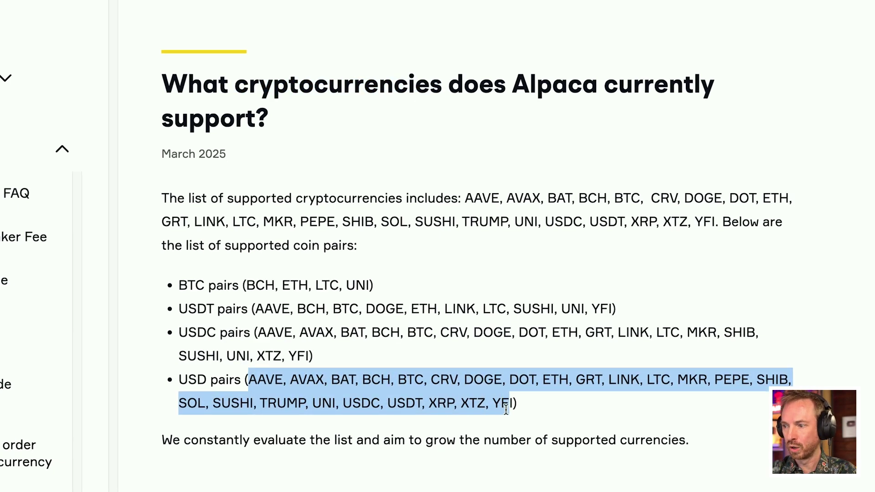